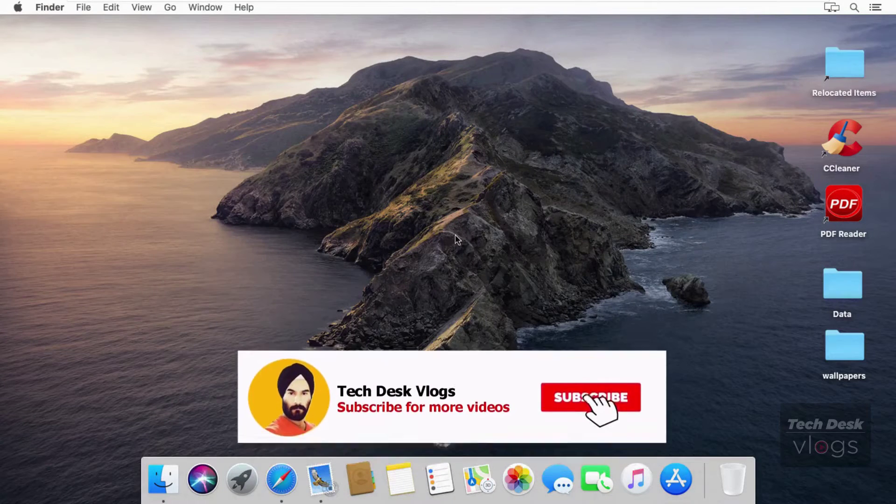
- Check this Mac's system information and macOS version, then close the window
left_click(19, 8)
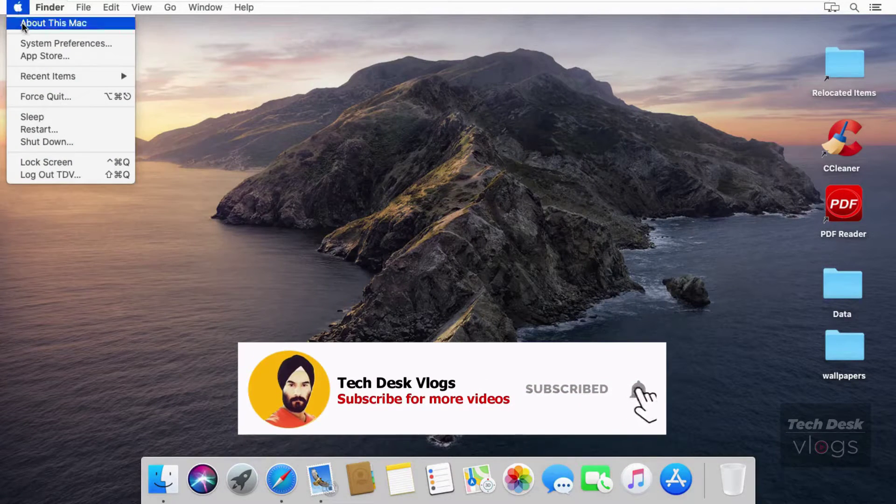
left_click(23, 26)
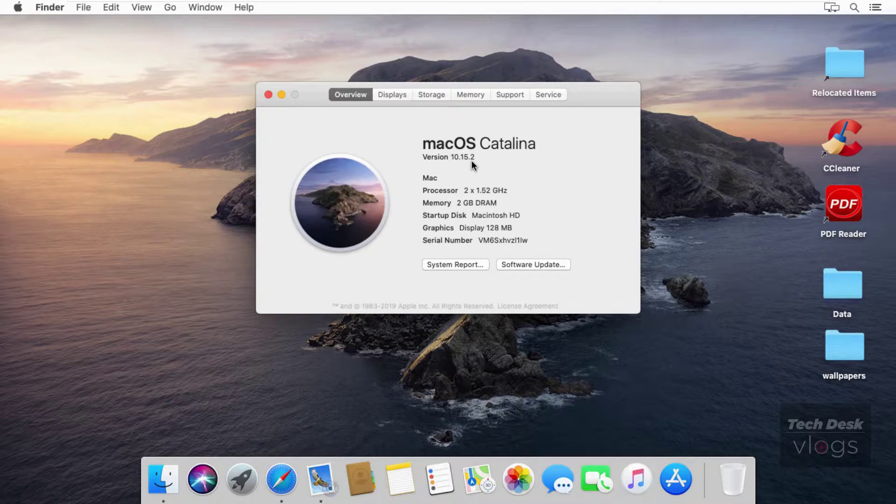
left_click(267, 95)
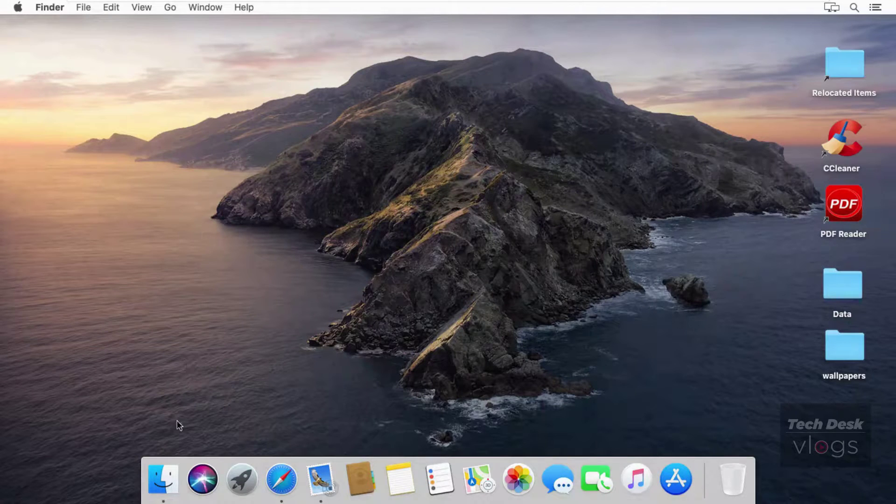
- Launch Disk Utility from Applications > Utilities in a new Finder window
left_click(170, 479)
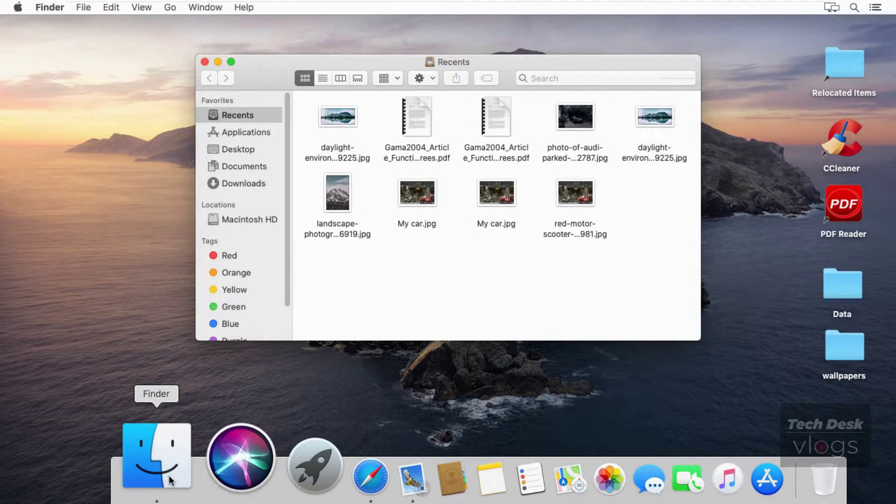
left_click(247, 131)
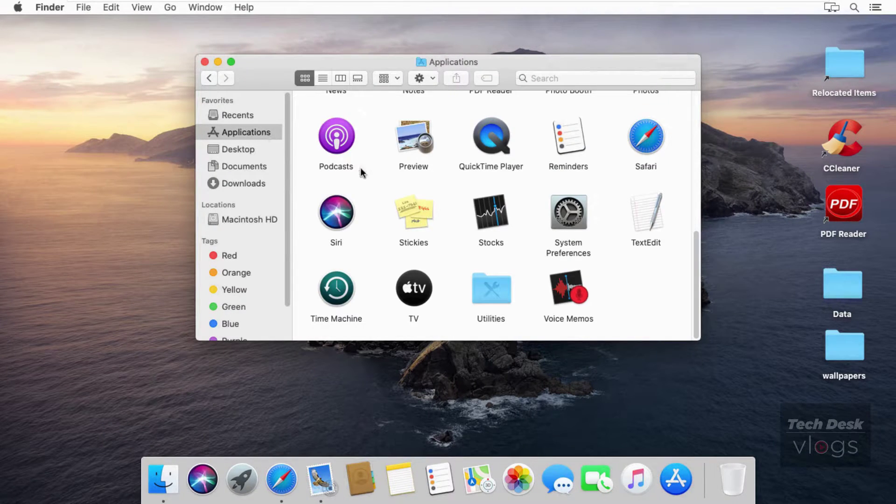
double_click(483, 301)
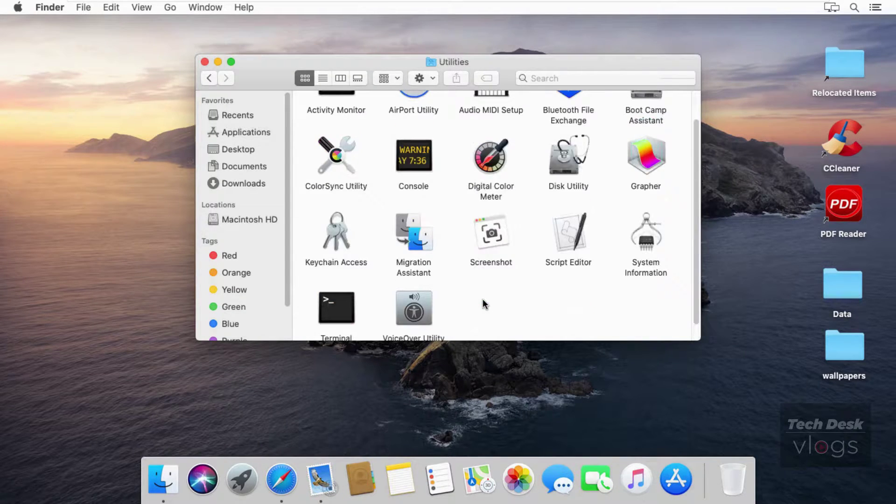
right_click(564, 167)
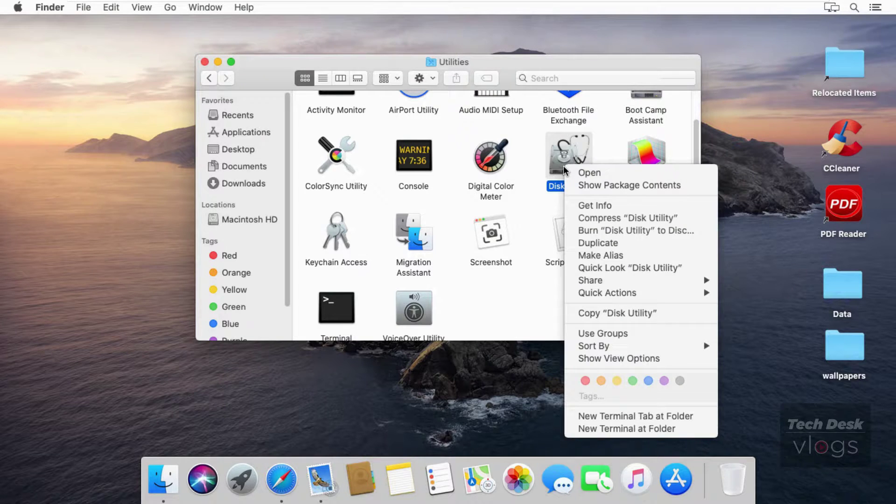
left_click(573, 170)
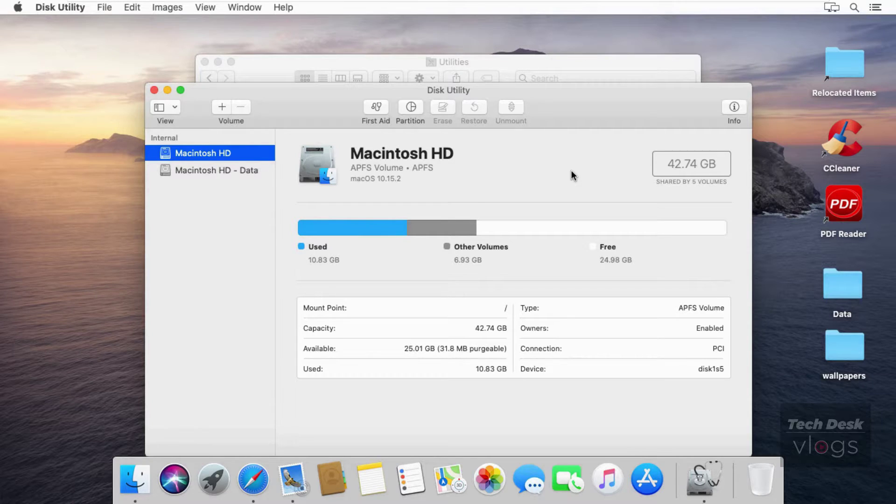
- Compare the Macintosh HD and Macintosh HD - Data volume details, then quit Disk Utility
left_click(187, 173)
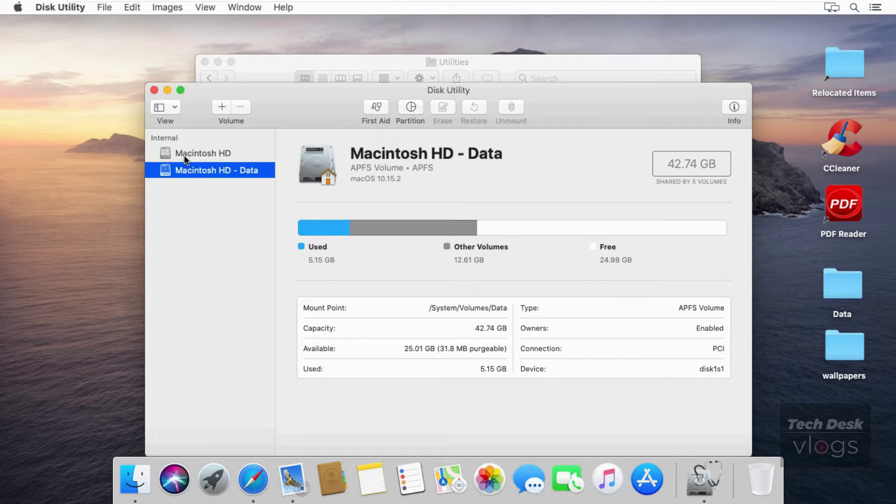
left_click(184, 155)
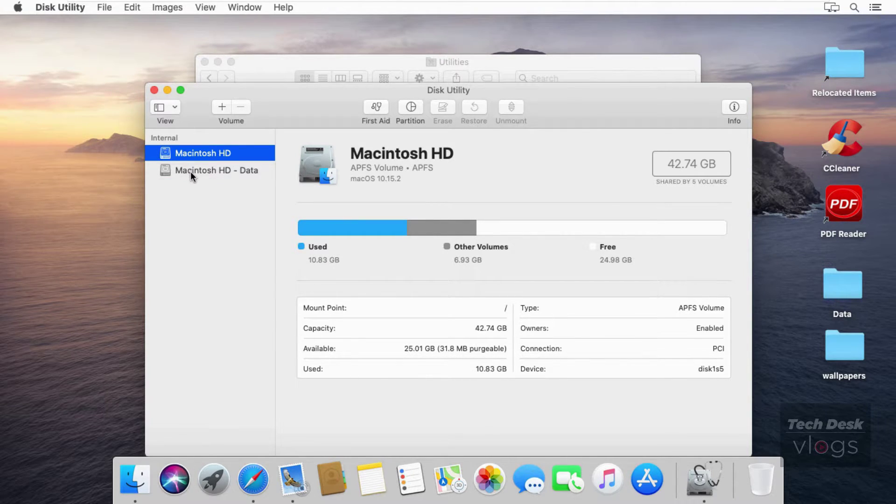
left_click(190, 172)
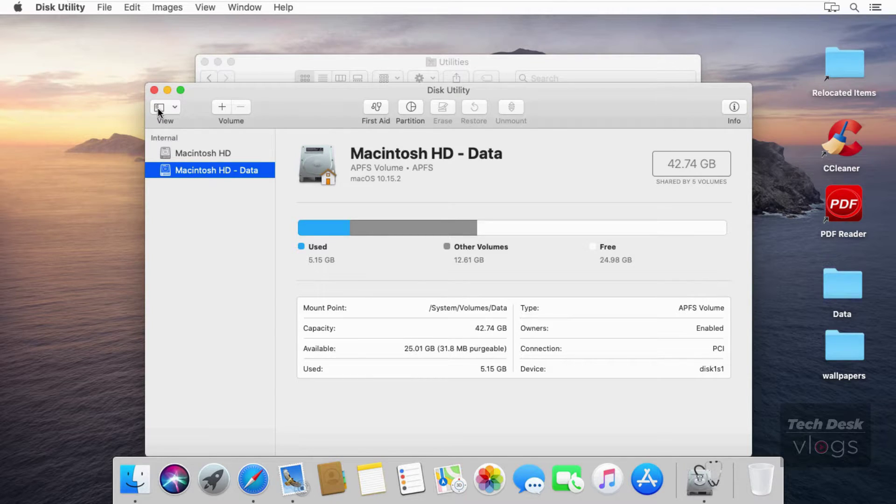
left_click(153, 92)
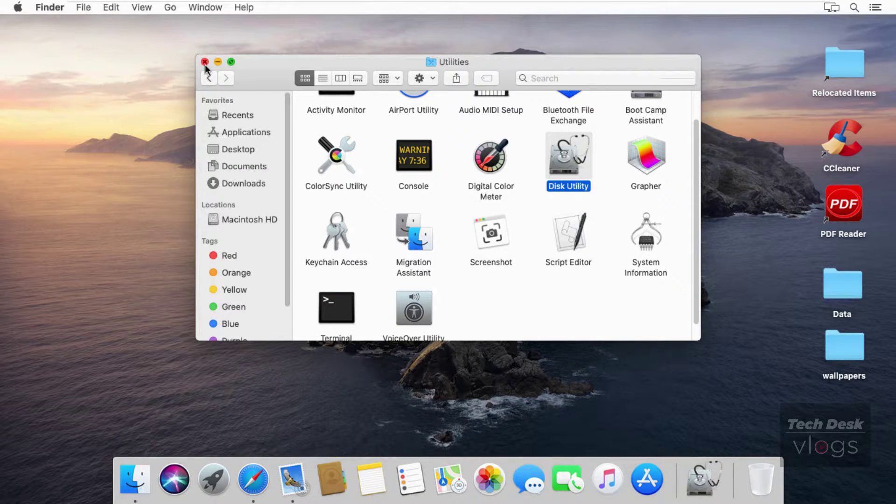
- Locate CCleaner and PDF Reader both on the desktop and in the Applications folder
left_click(843, 145)
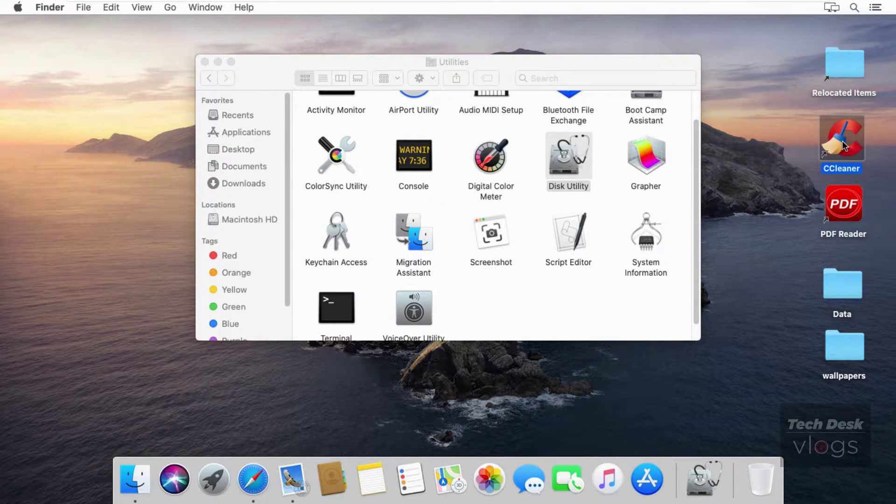
left_click(845, 200)
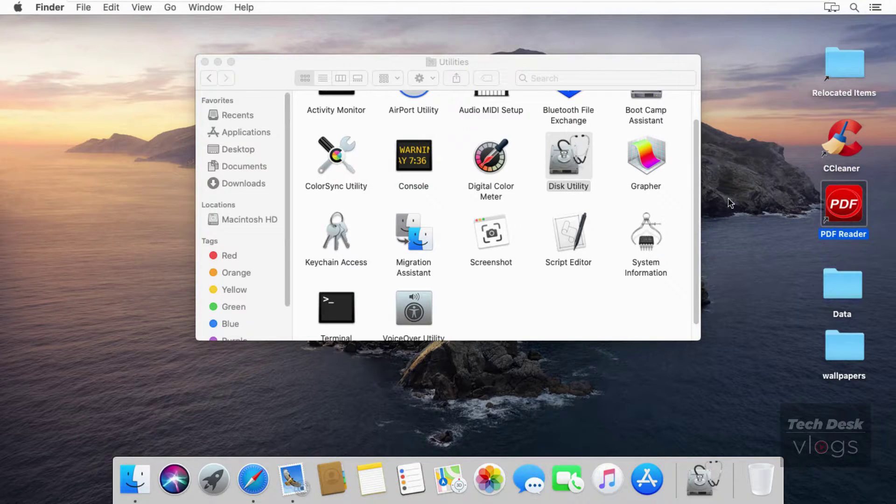
left_click_drag(698, 219, 641, 148)
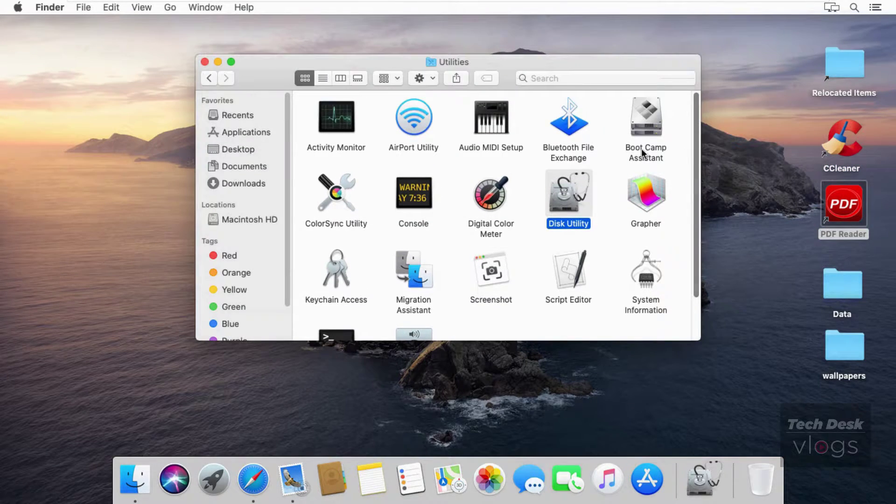
left_click(247, 133)
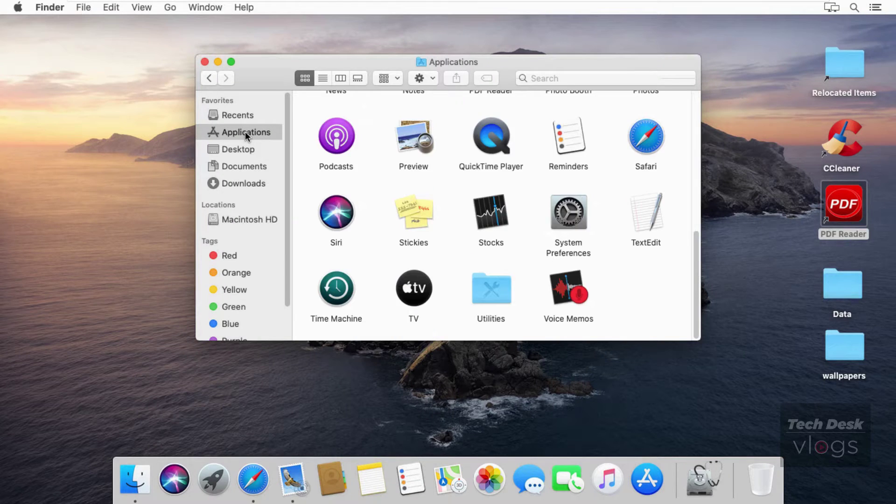
scroll(533, 271, "up", 5)
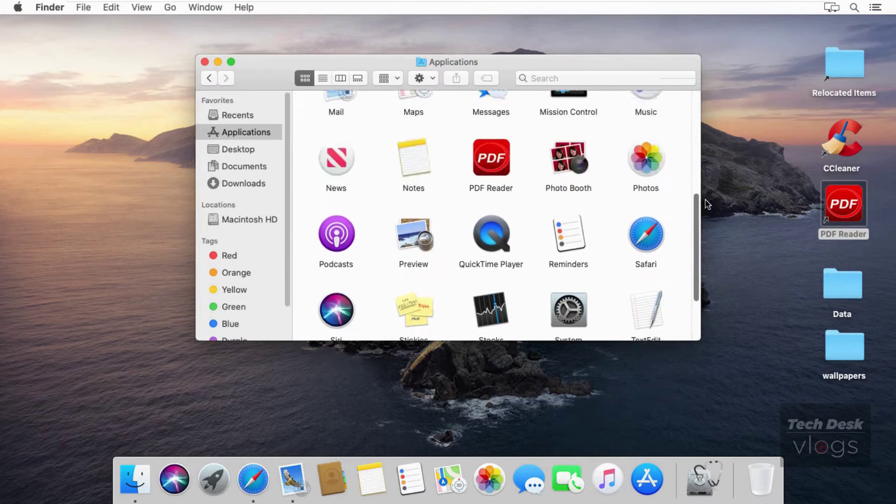
left_click(500, 292)
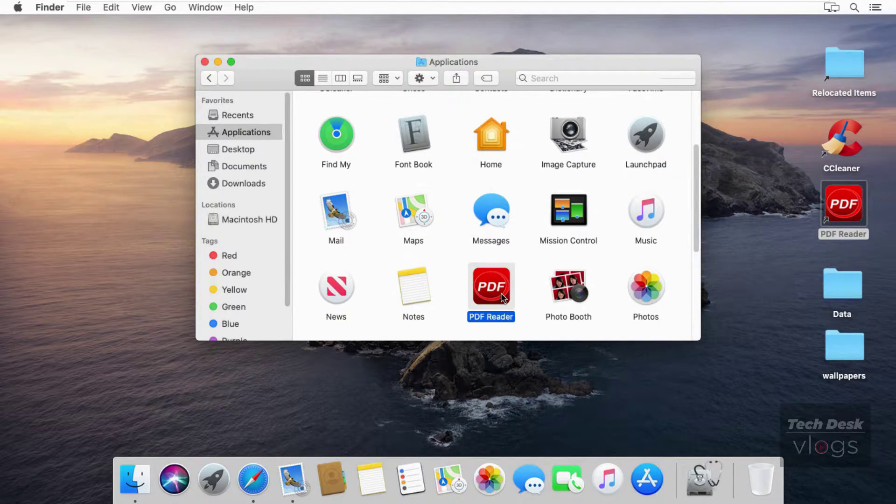
left_click_drag(698, 237, 681, 184)
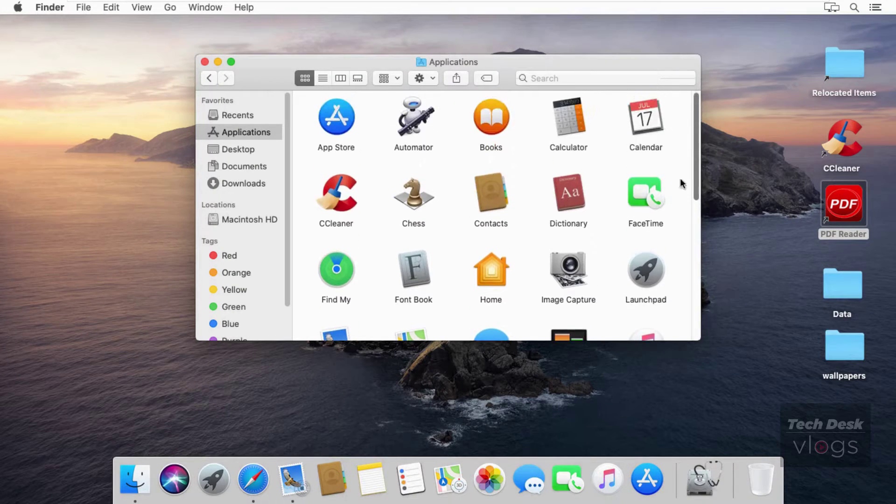
left_click(351, 209)
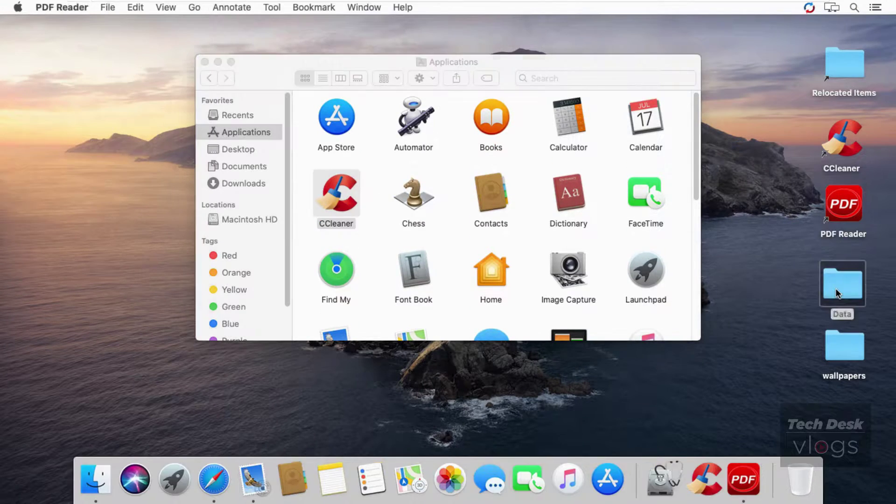
- Open the desktop Data folder, inspect the PDF article and My car.jpg, then close it
double_click(836, 287)
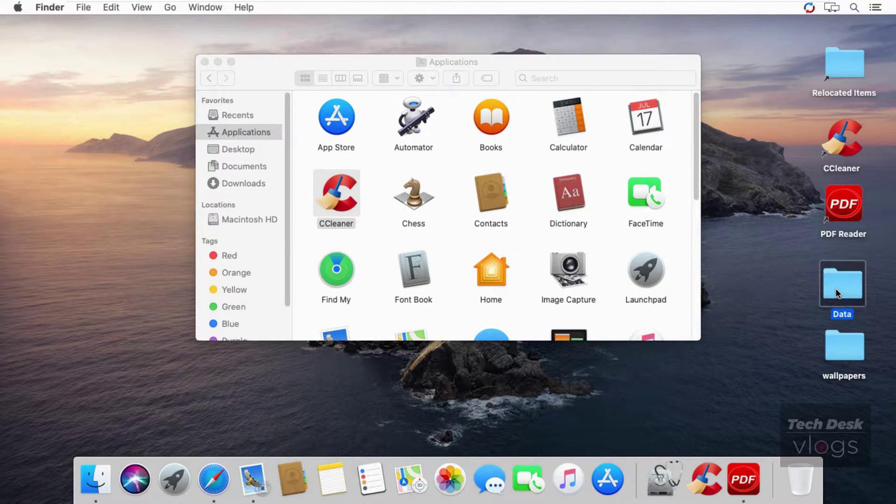
left_click(403, 163)
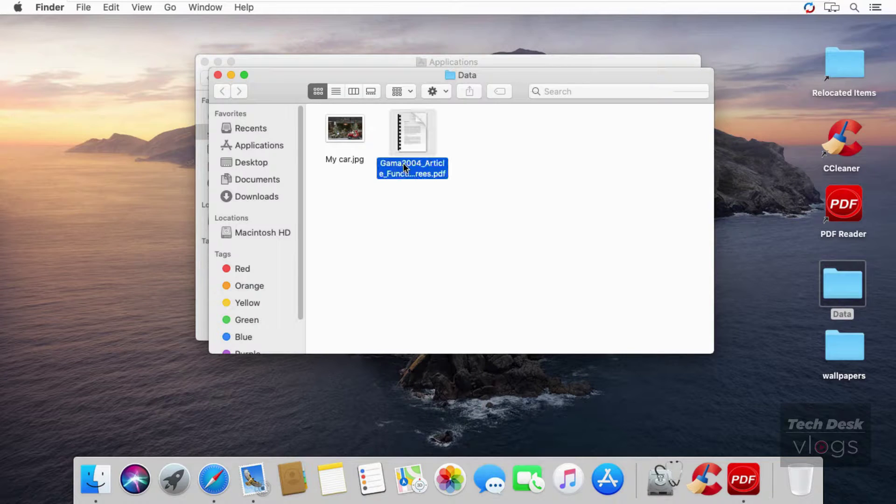
left_click(361, 136)
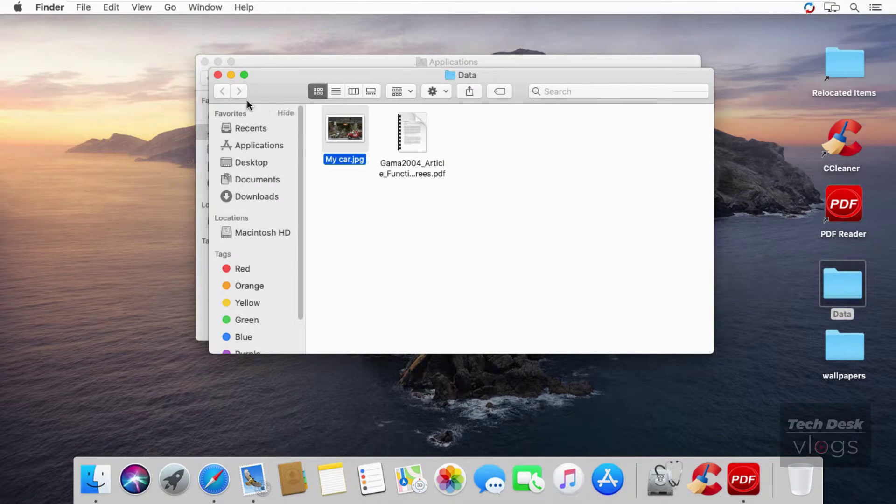
left_click(218, 75)
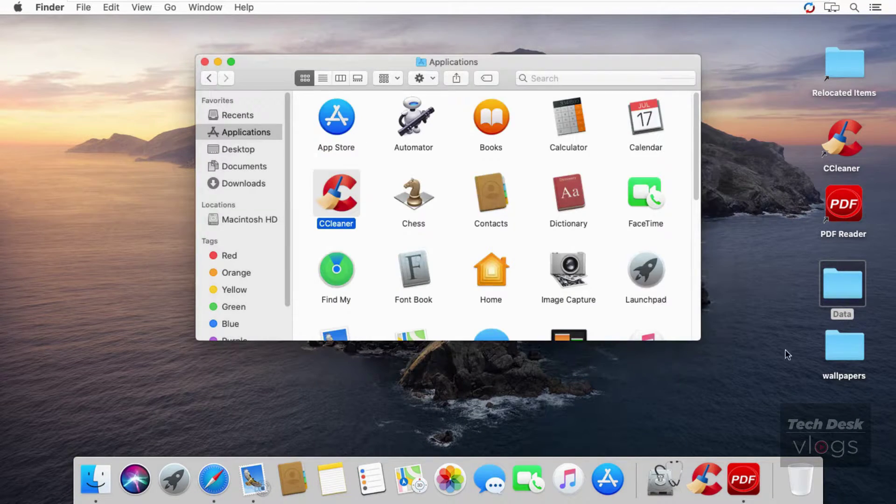
- Review the wallpapers folder's PDF article, My car.jpg and red scooter image, then close it
left_click(843, 359)
double_click(843, 359)
left_click(430, 136)
left_click(586, 145)
left_click(350, 206)
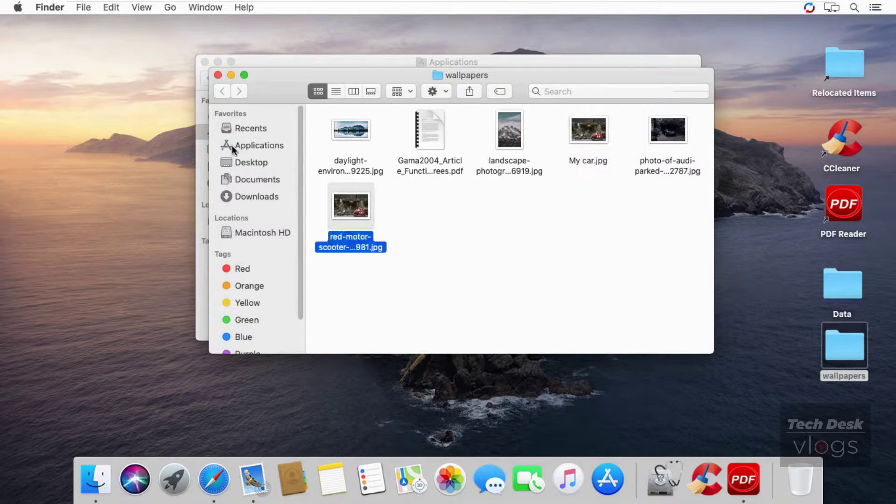
left_click(218, 75)
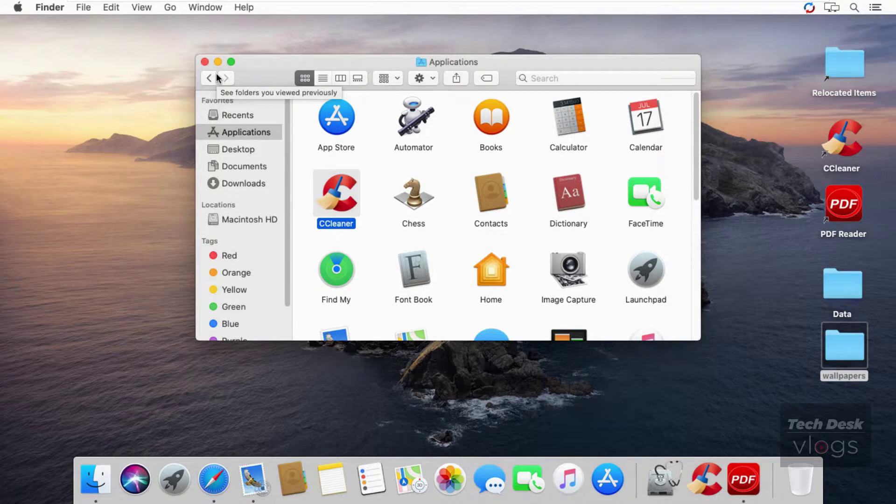
- Browse Macintosh HD > Users > home folder > Desktop, then close the window with Cmd-W
left_click(257, 223)
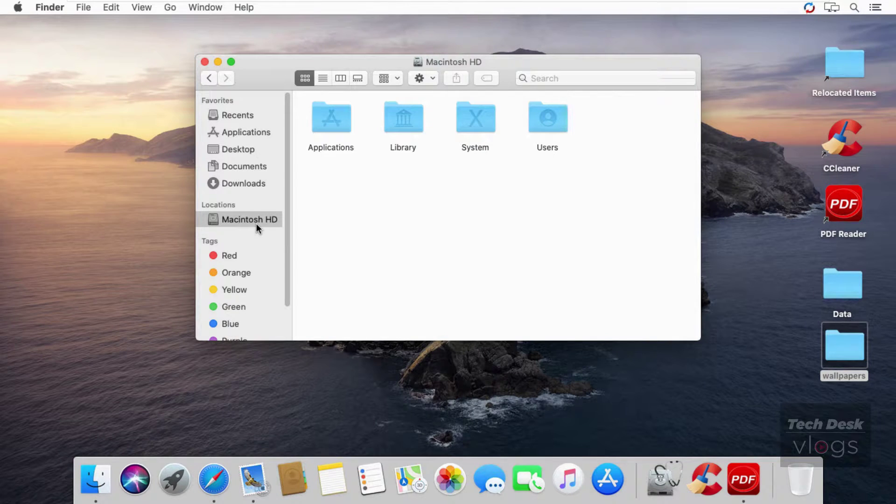
left_click_drag(293, 227, 313, 226)
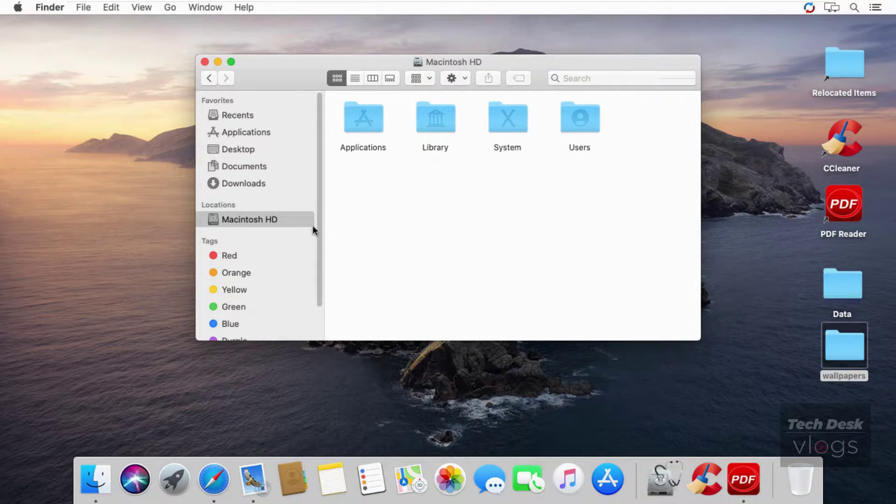
double_click(563, 131)
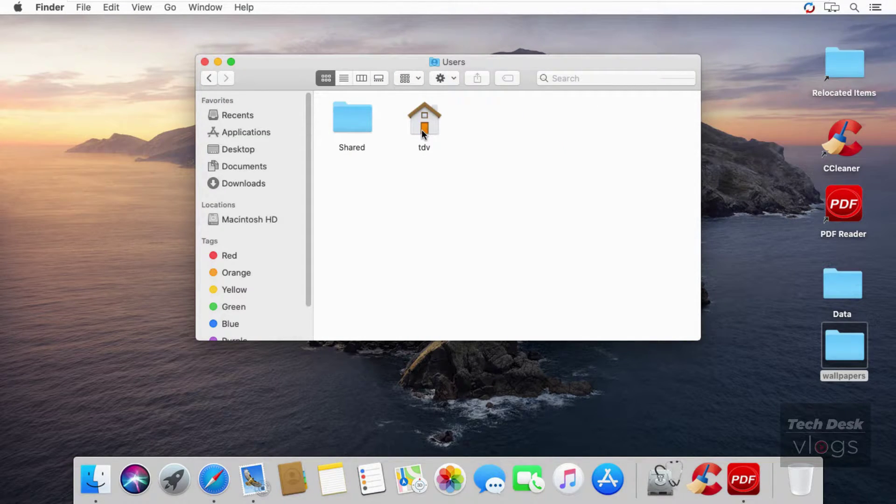
double_click(422, 130)
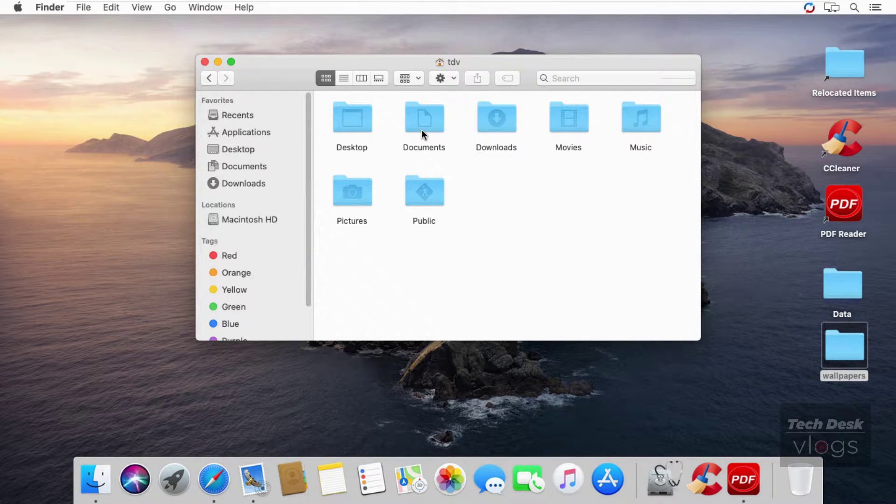
double_click(352, 121)
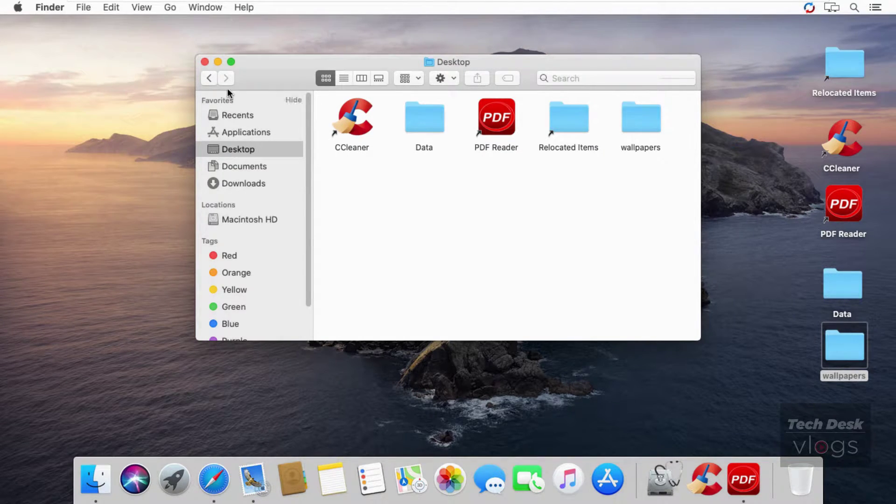
key("super+w")
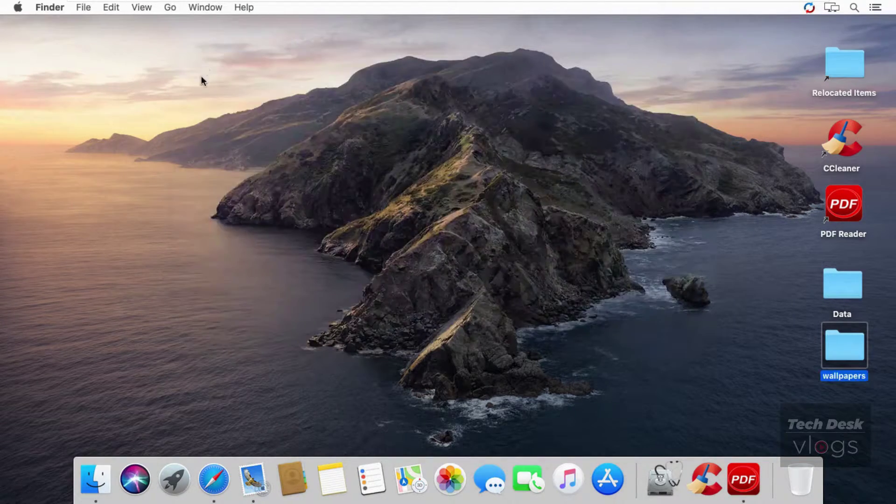
left_click(218, 470)
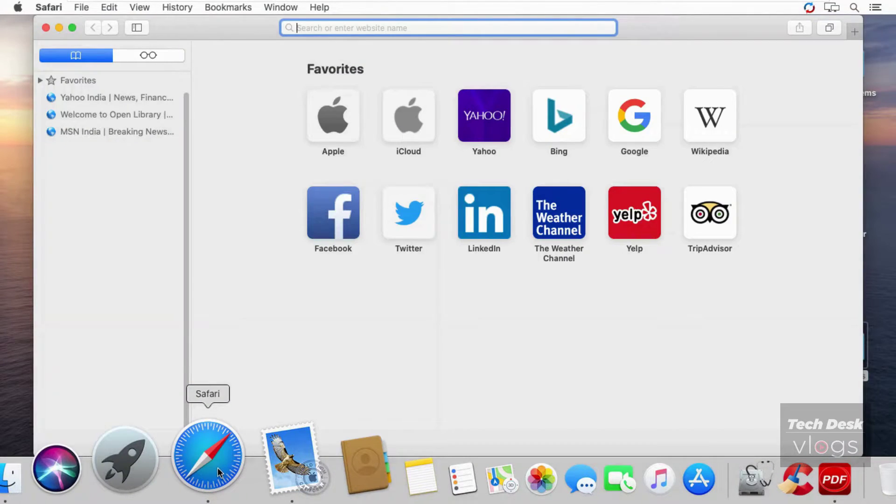
left_click(95, 97)
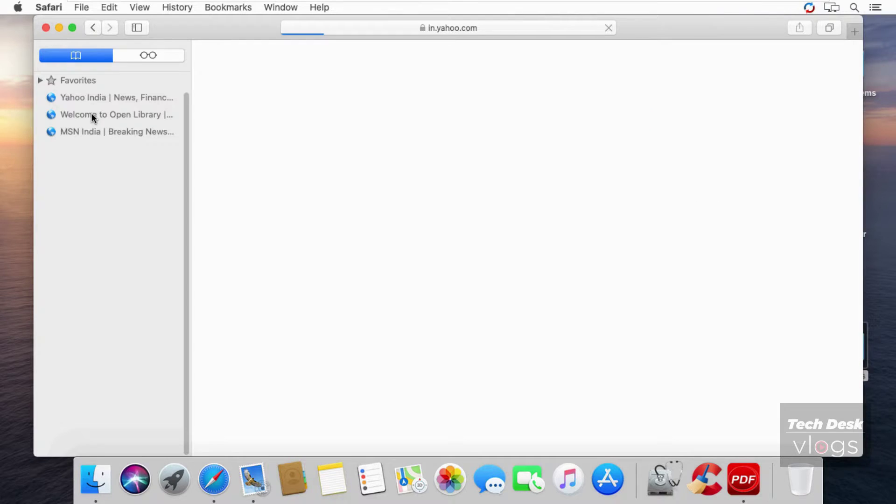
left_click(92, 113)
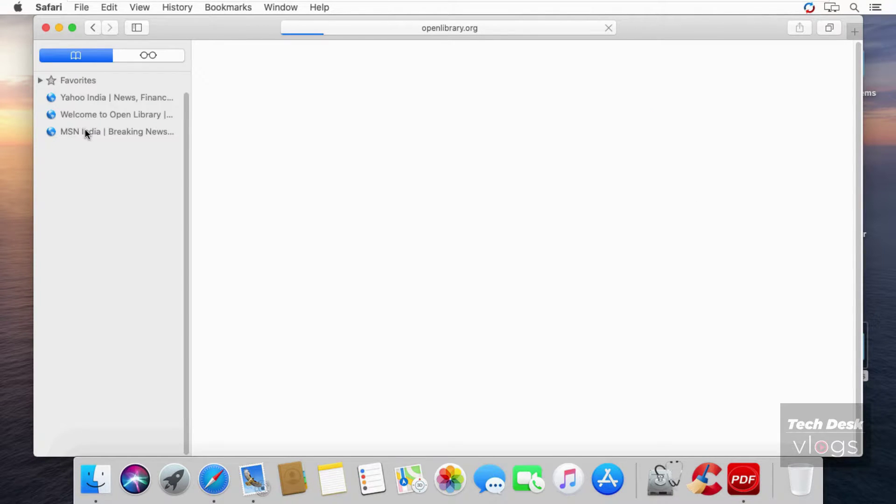
left_click(87, 132)
left_click(83, 97)
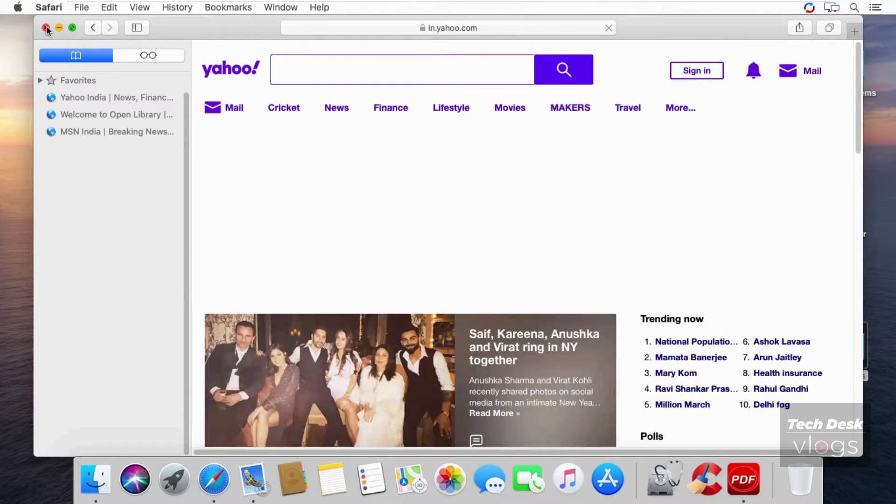
left_click(46, 27)
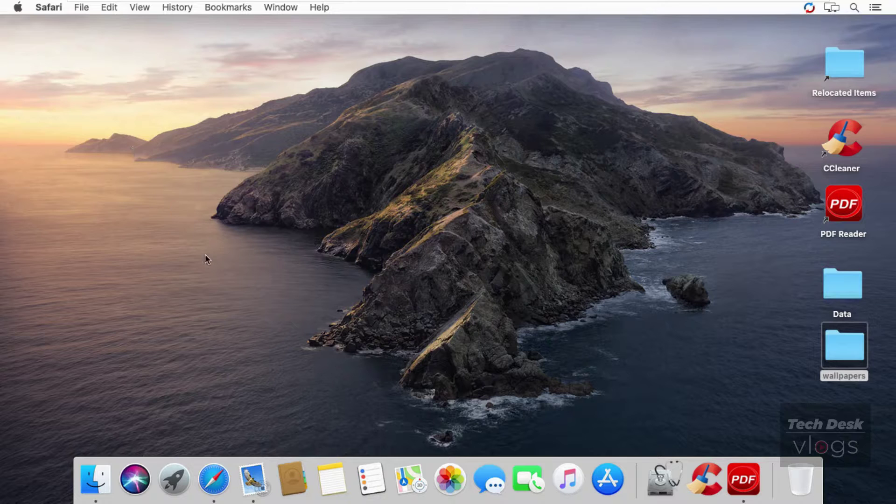
left_click(259, 471)
left_click_drag(398, 111, 394, 192)
scroll(316, 134, "up", 10)
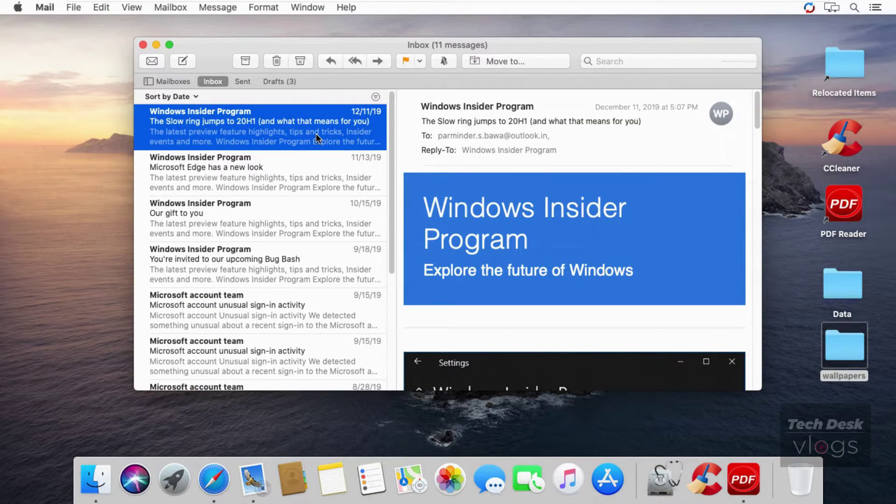
left_click(143, 46)
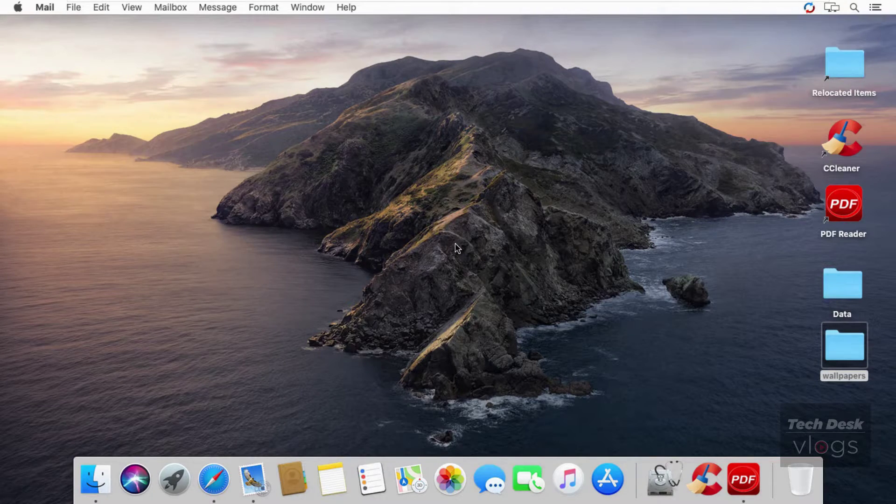
- In the home folder, enable Show Library Folder in View Options to reveal Library
left_click(103, 475)
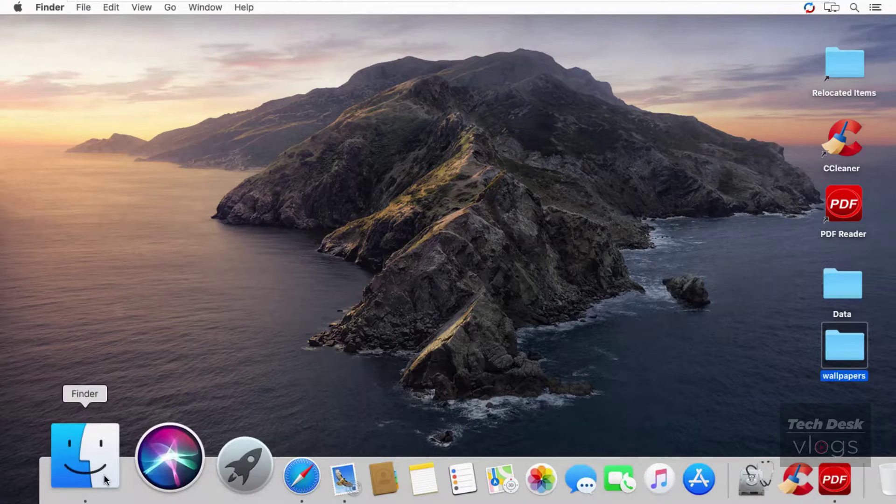
left_click(249, 221)
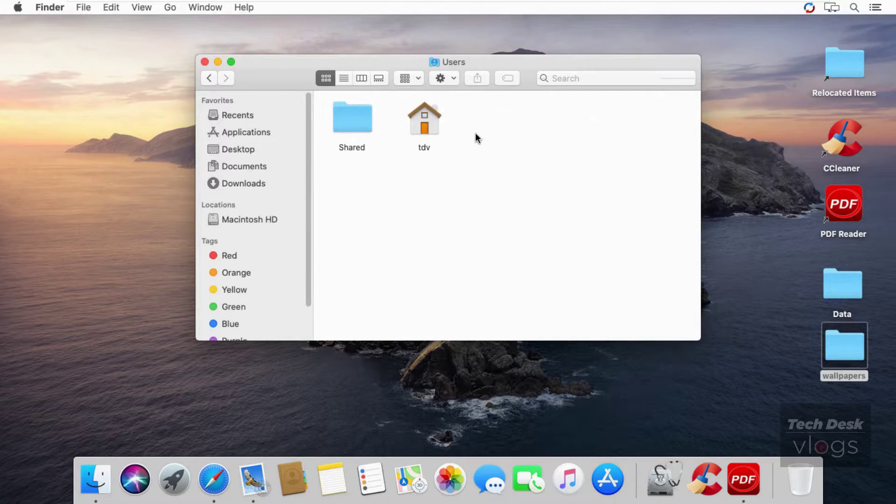
double_click(432, 133)
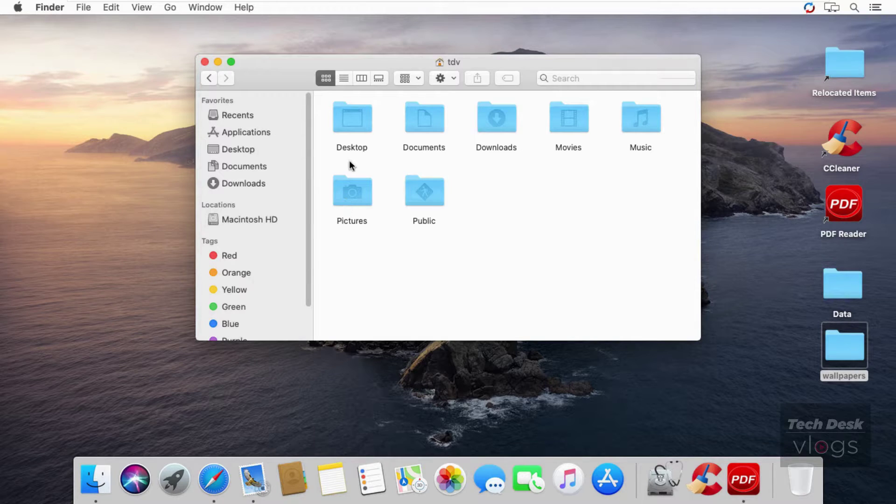
right_click(519, 218)
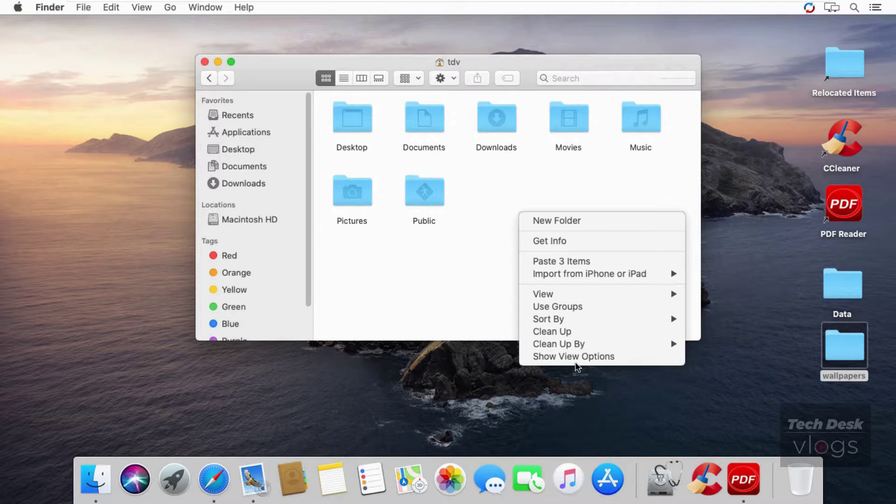
left_click(629, 359)
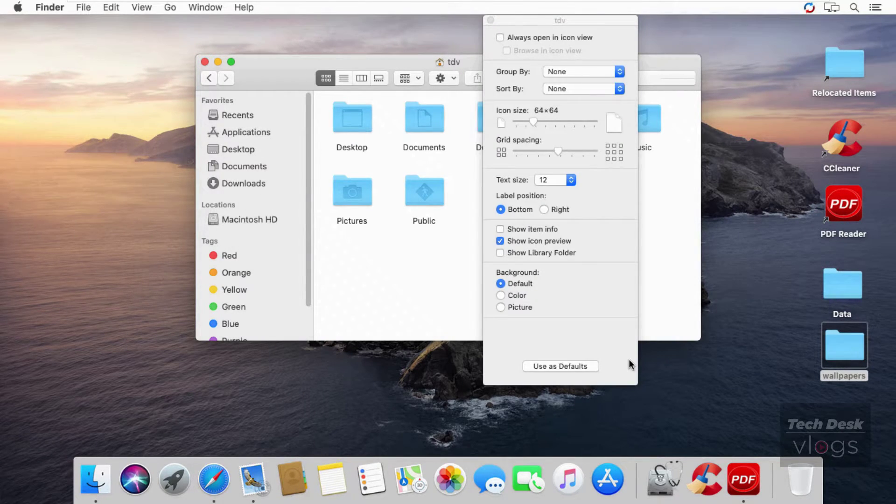
left_click(553, 254)
left_click(491, 21)
left_click(498, 196)
double_click(499, 196)
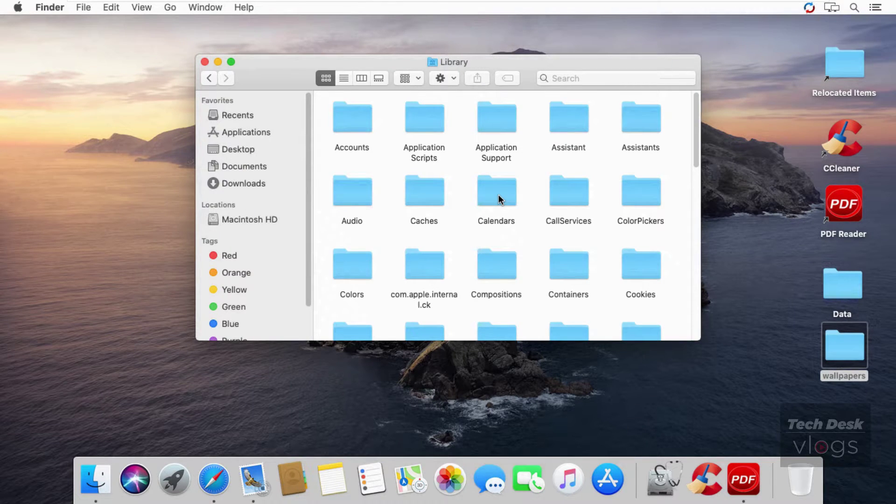
left_click_drag(696, 148, 693, 287)
left_click(579, 187)
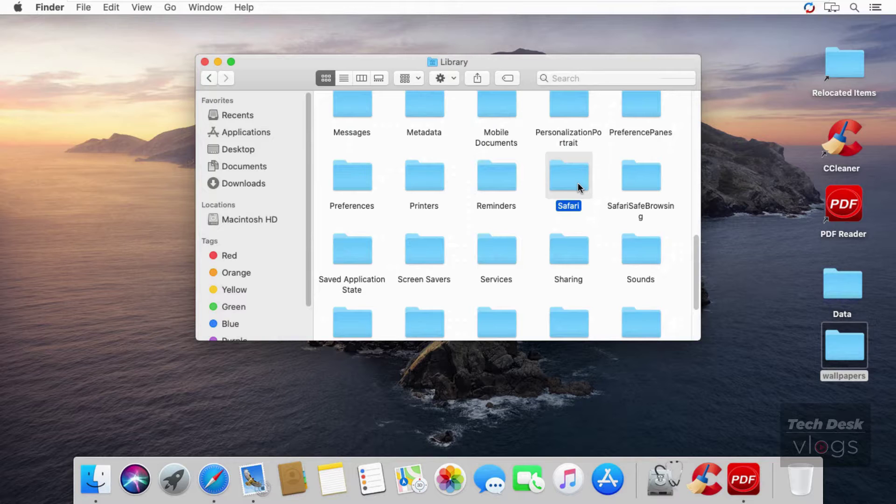
double_click(579, 187)
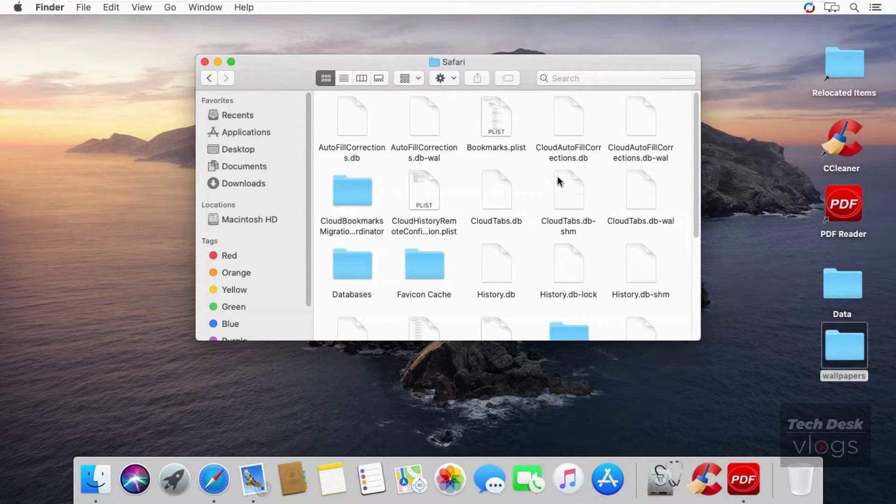
left_click(507, 129)
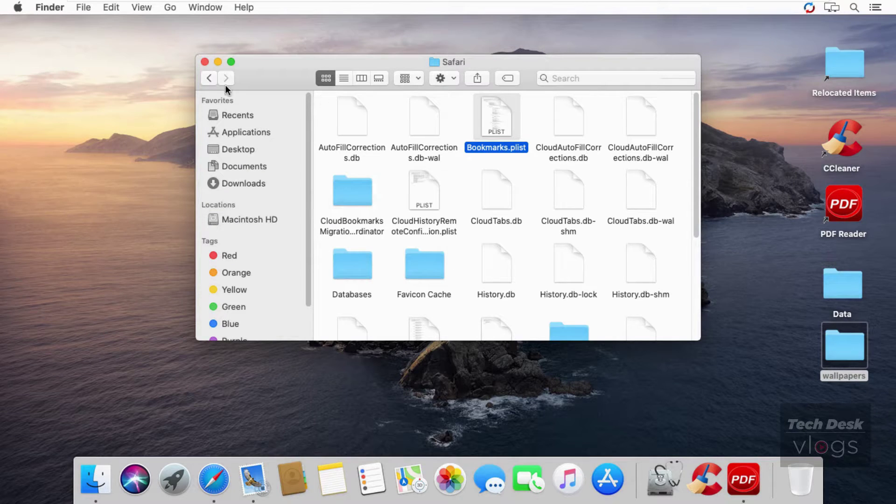
left_click(211, 79)
scroll(674, 215, "up", 5)
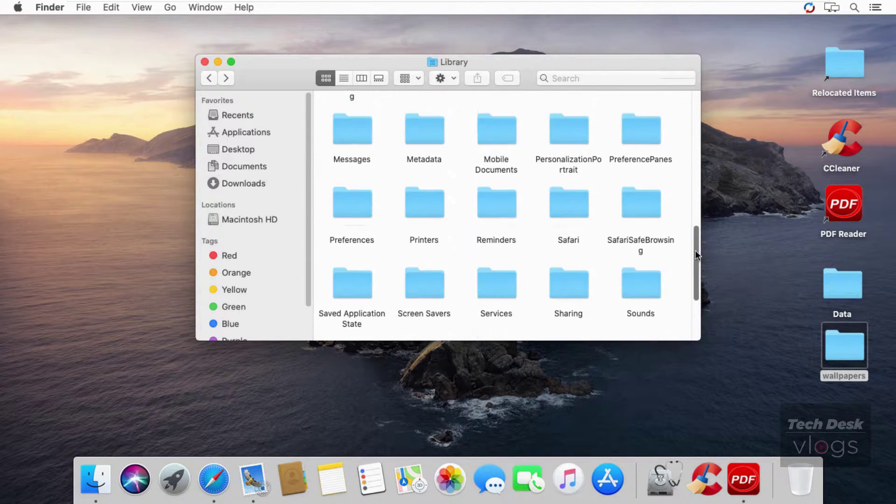
left_click(502, 196)
double_click(503, 195)
left_click(418, 125)
double_click(418, 125)
left_click(508, 133)
double_click(509, 132)
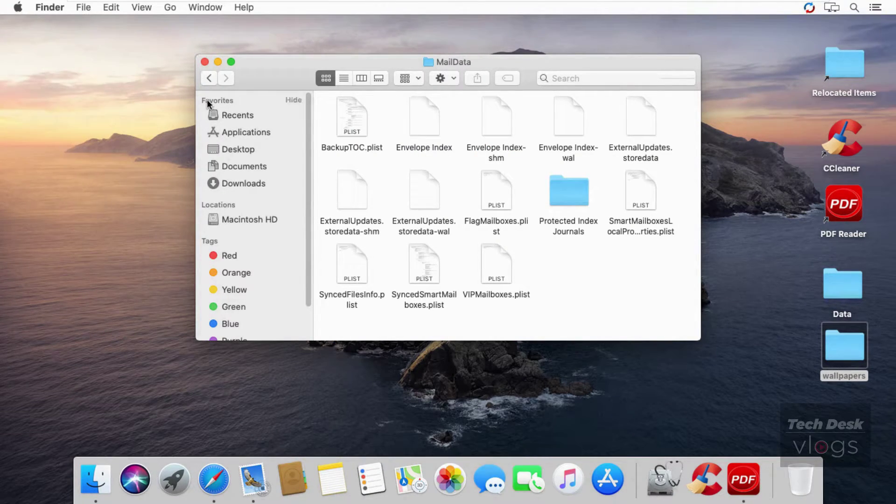
left_click(209, 78)
left_click(208, 79)
left_click(208, 80)
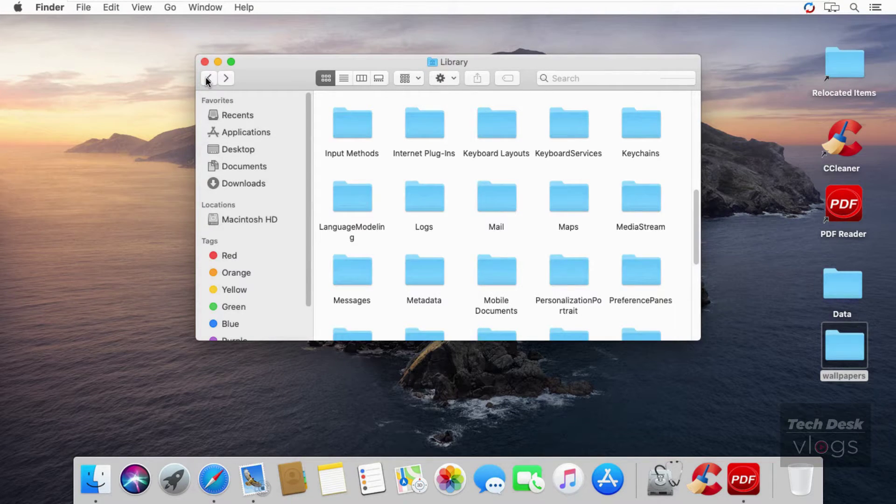
left_click(208, 79)
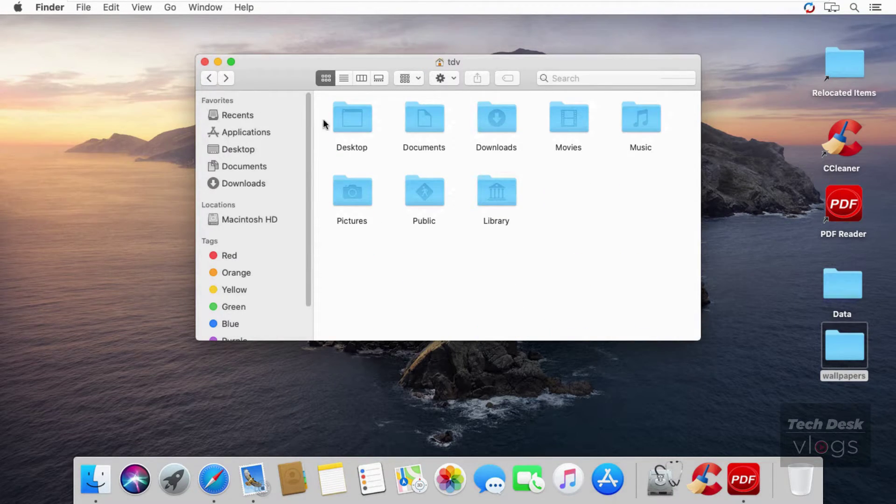
- Copy the home Library folder and use Paste Item to duplicate it onto the desktop
left_click(489, 195)
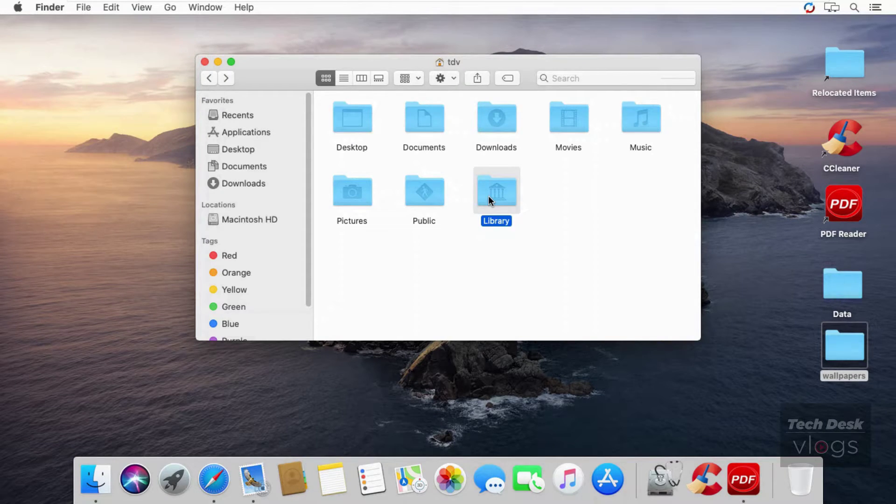
right_click(490, 200)
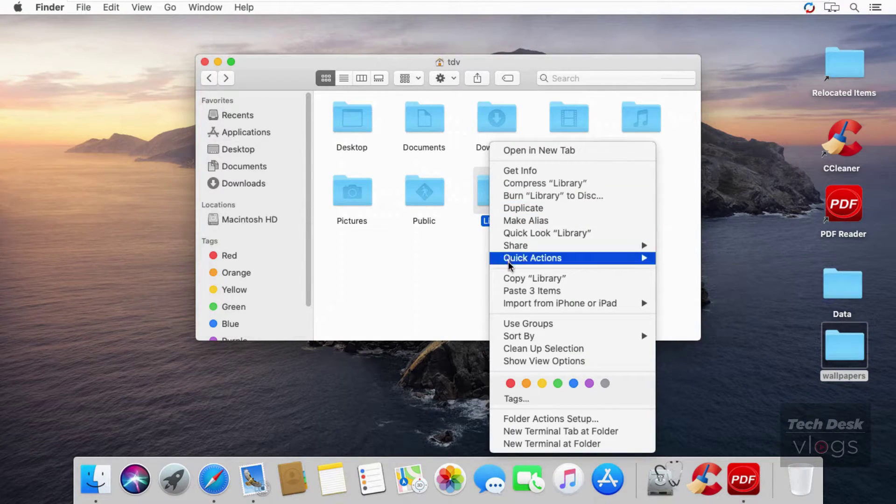
left_click(510, 280)
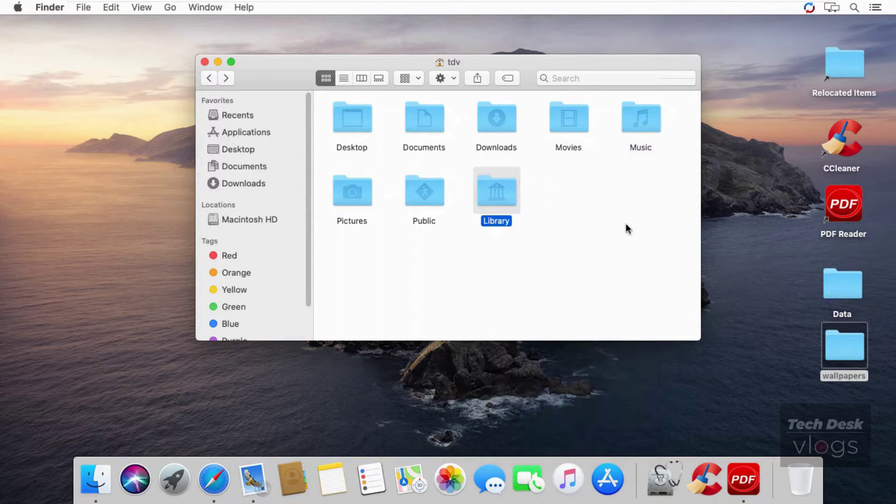
right_click(771, 127)
left_click(741, 177)
- Rename the desktop Library copy to 'tdv home Library' and move it beside Relocated Items
left_click_drag(649, 62, 560, 62)
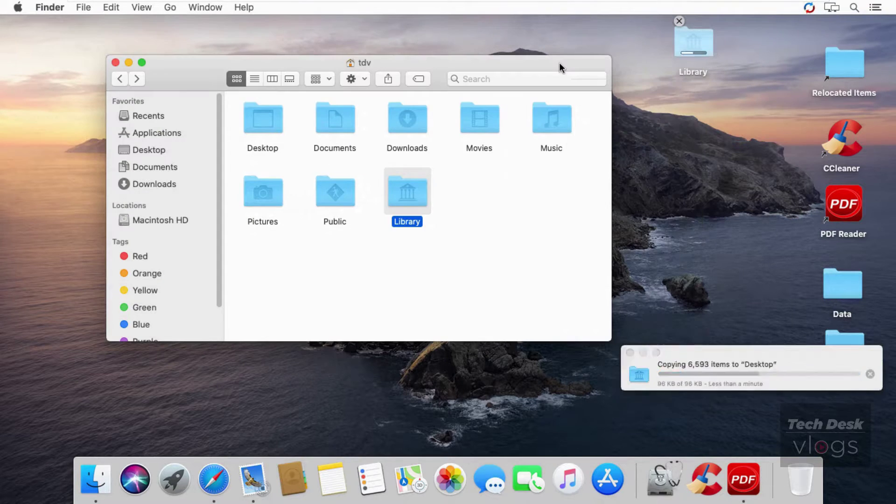
right_click(692, 56)
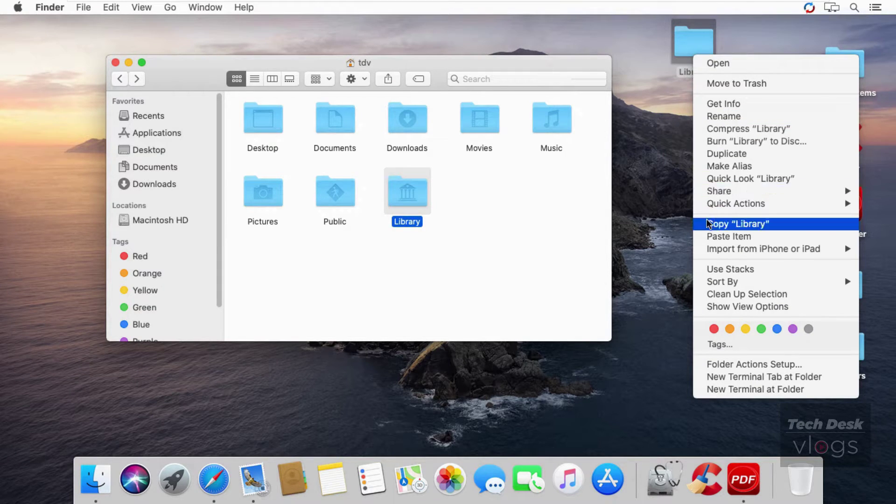
left_click(717, 118)
key("Left")
type("tdv")
type(" home")
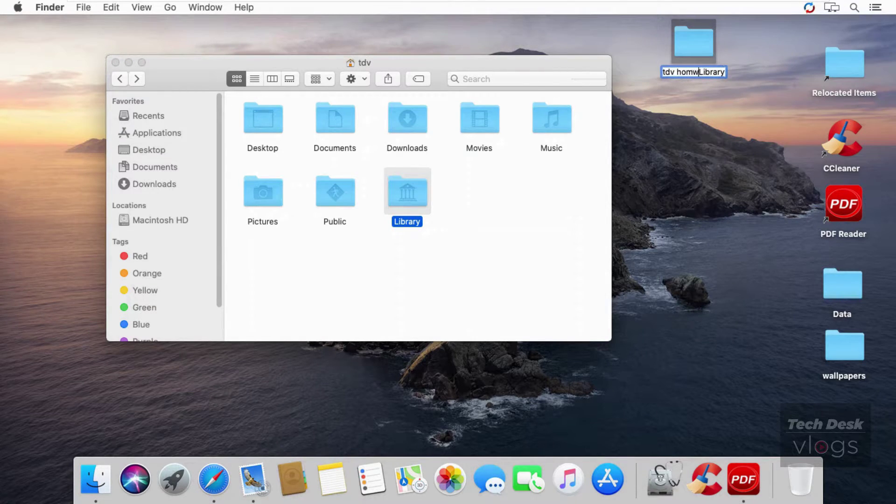
left_click(699, 44)
left_click_drag(698, 44, 766, 66)
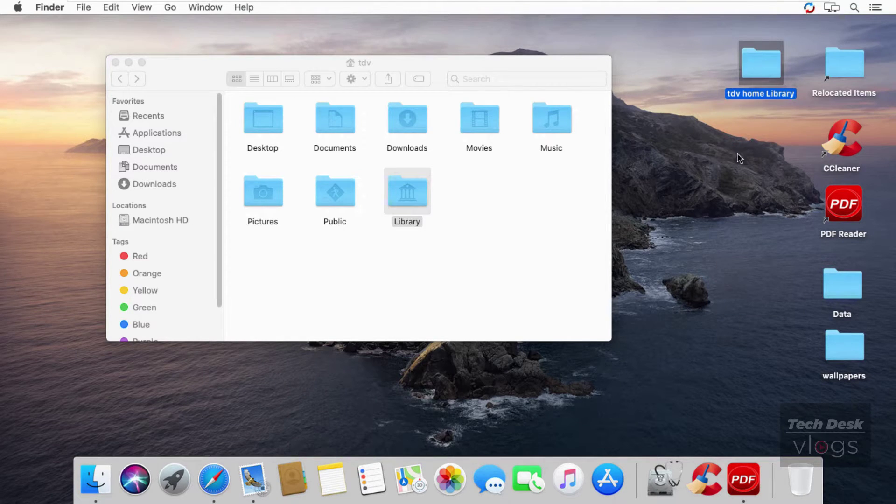
left_click(733, 174)
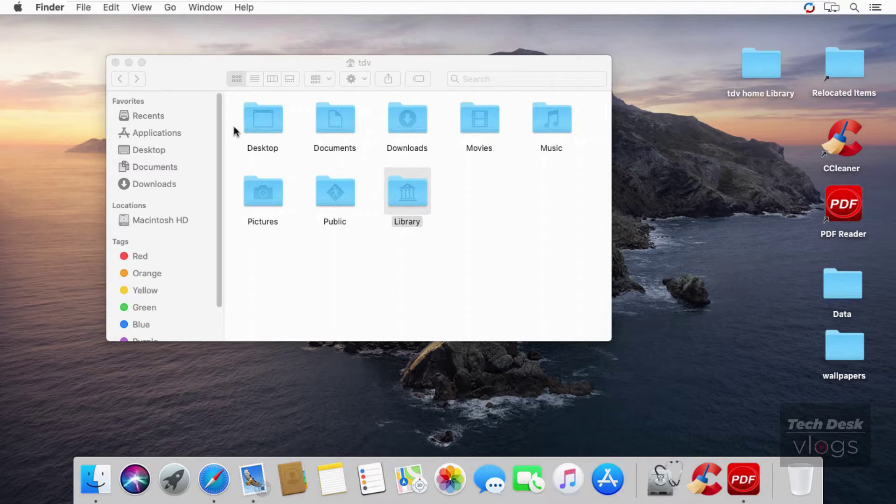
- Close the home folder window and select the Install macOS Mojave drive on the desktop
left_click(115, 62)
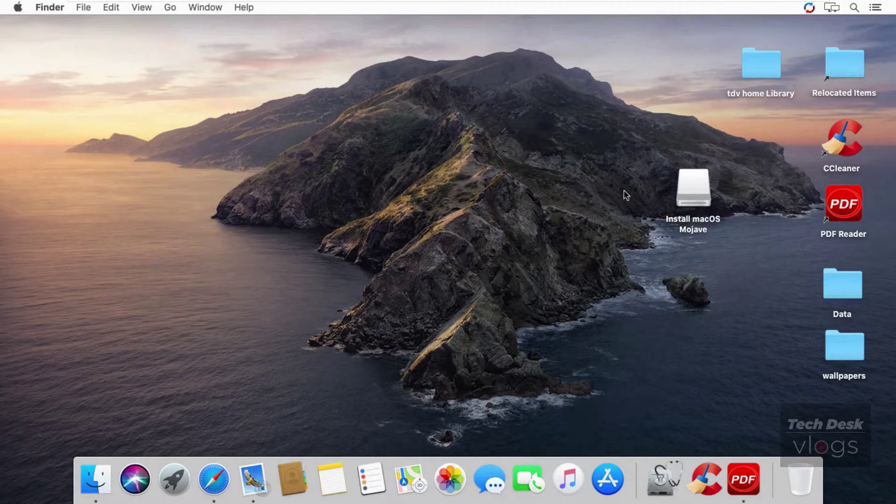
left_click(682, 200)
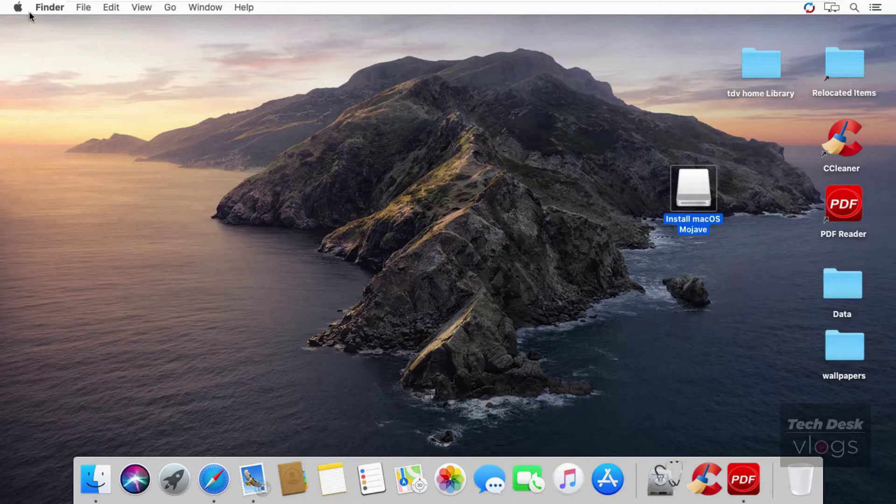
- Restart the Mac from the Apple menu, confirming in the Restart dialog
left_click(17, 8)
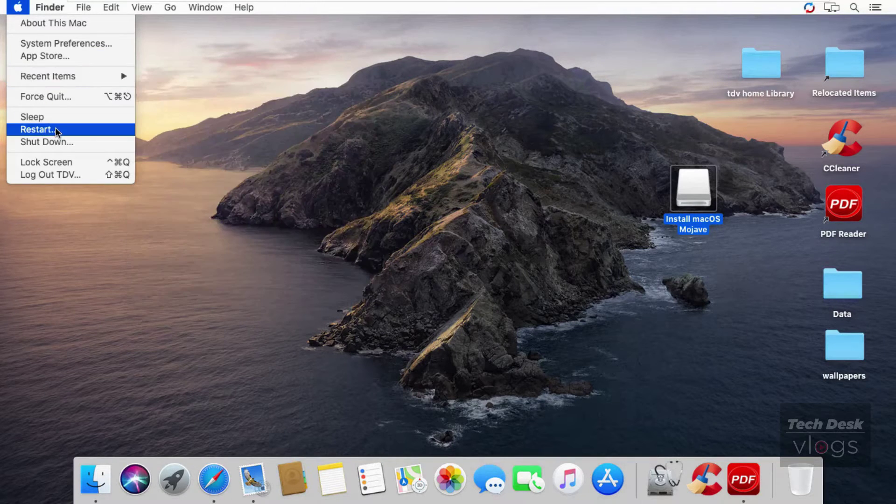
left_click(55, 130)
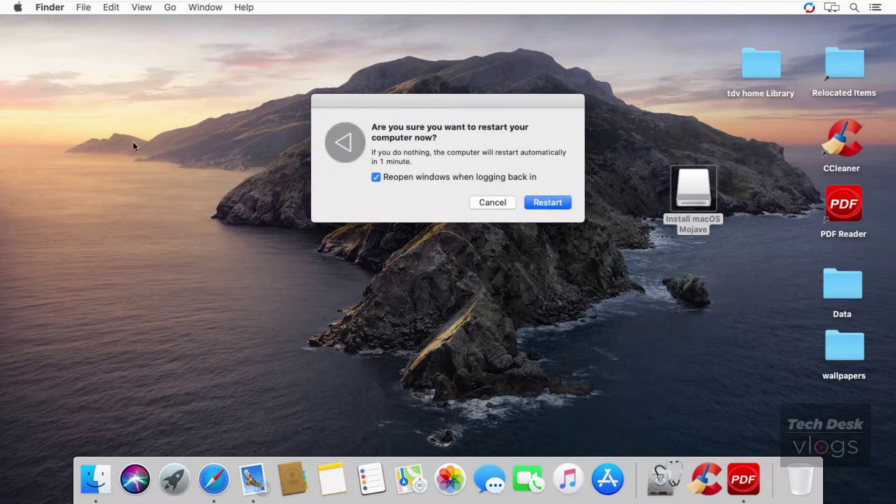
left_click(555, 198)
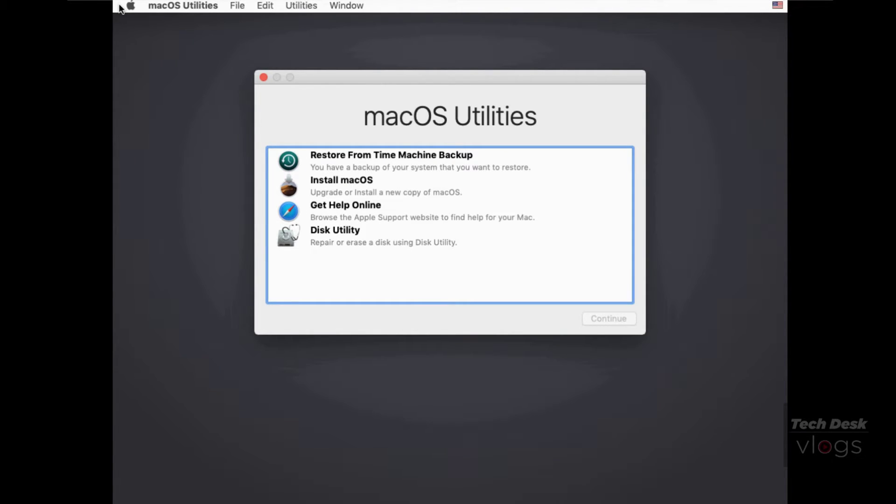
- Launch Disk Utility from macOS Utilities and compare the Macintosh HD and Macintosh HD - Data volumes
left_click(391, 245)
left_click(594, 319)
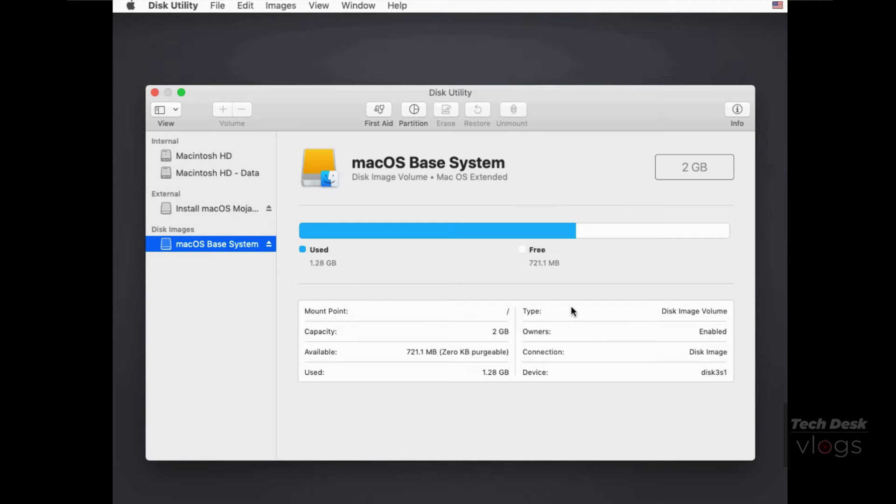
left_click(213, 177)
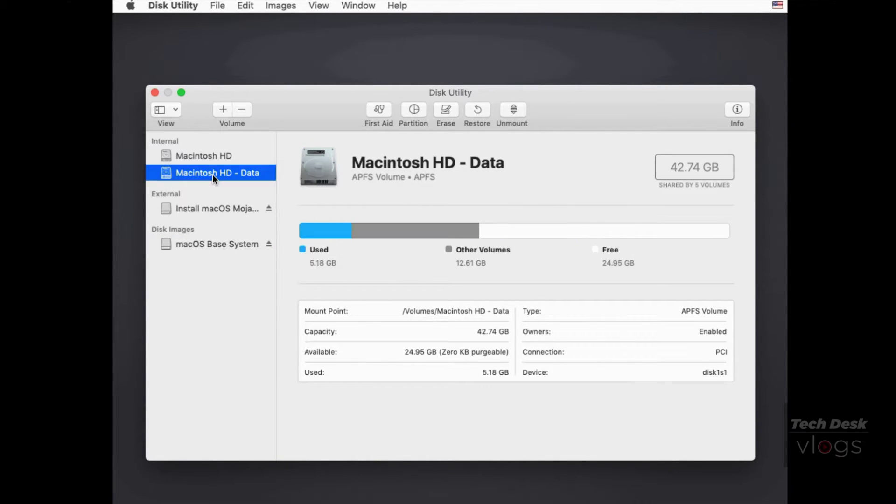
left_click(217, 156)
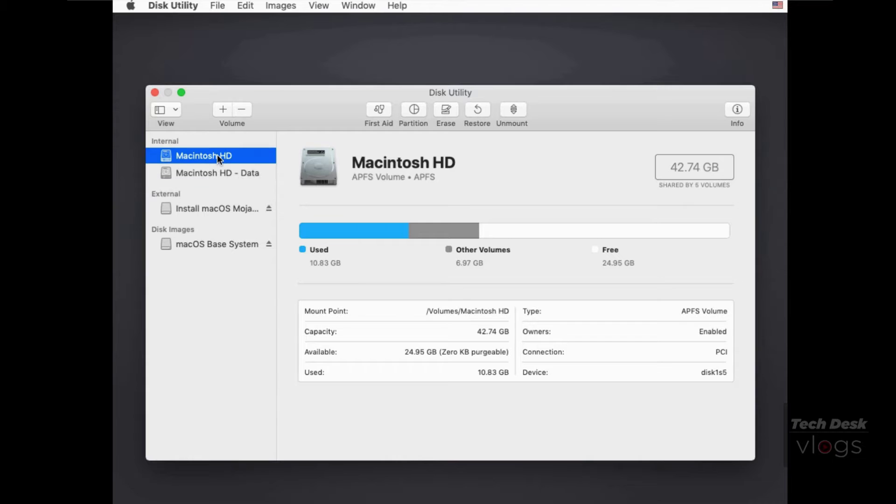
left_click(220, 176)
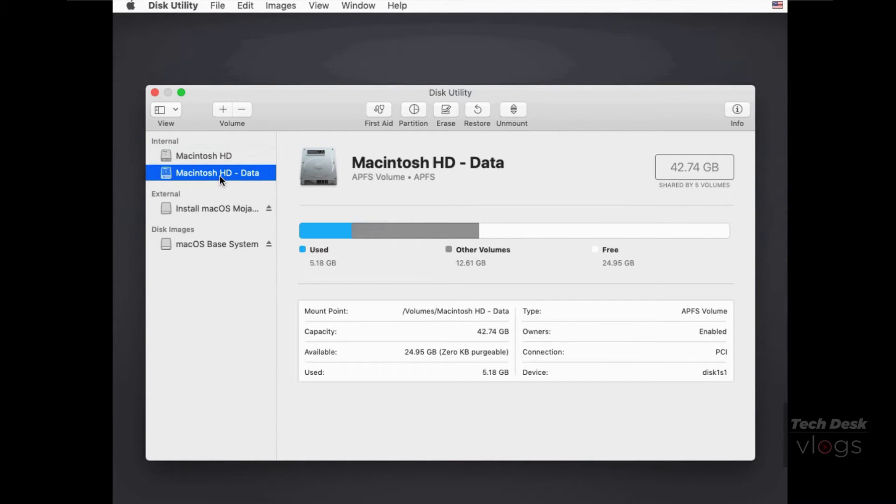
- Erase Macintosh HD as APFS, confirm it shows 20 KB used, and close Disk Utility
left_click(223, 155)
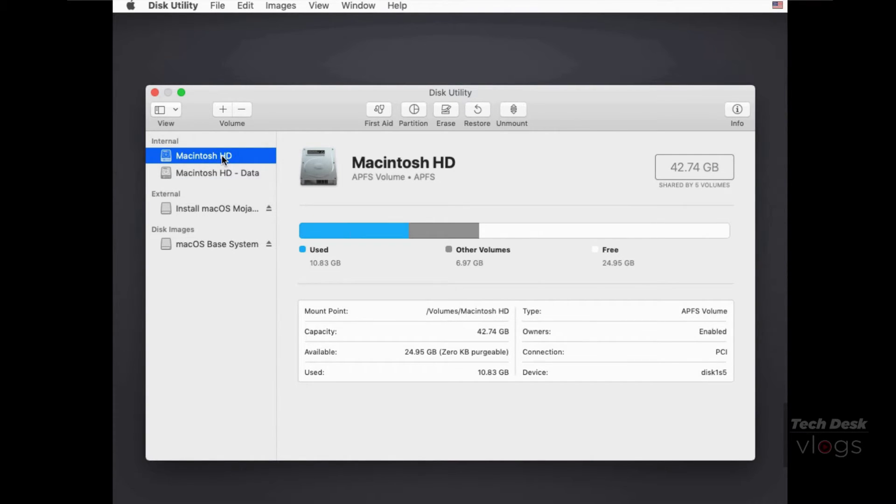
left_click(446, 111)
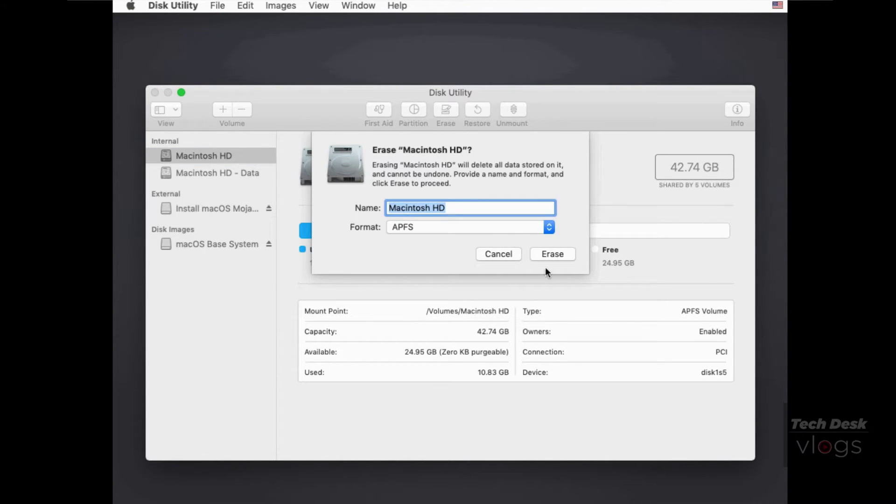
left_click(550, 226)
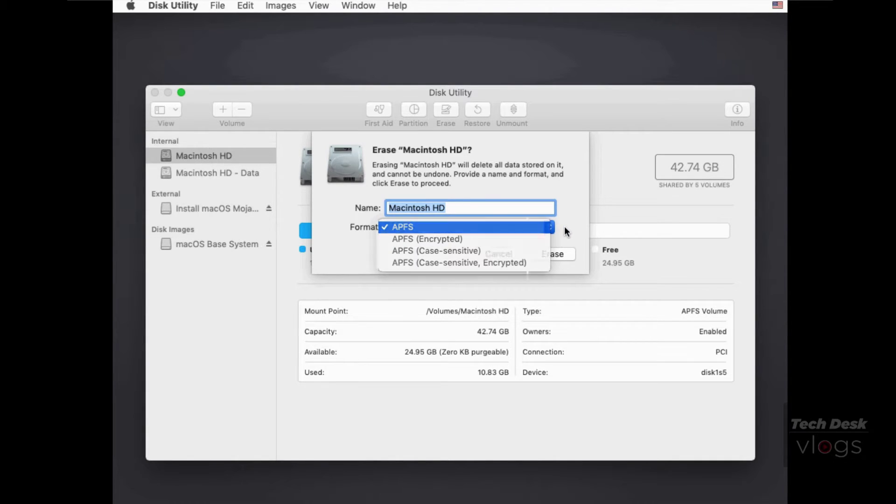
left_click(551, 227)
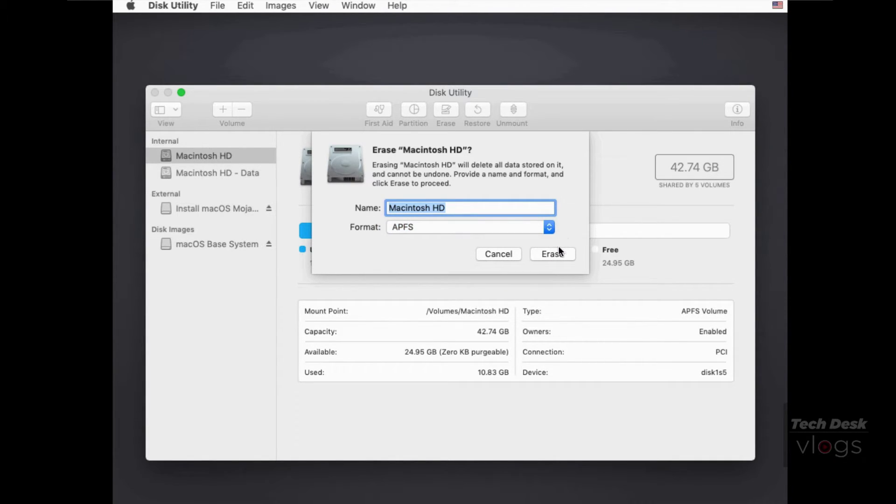
left_click(556, 254)
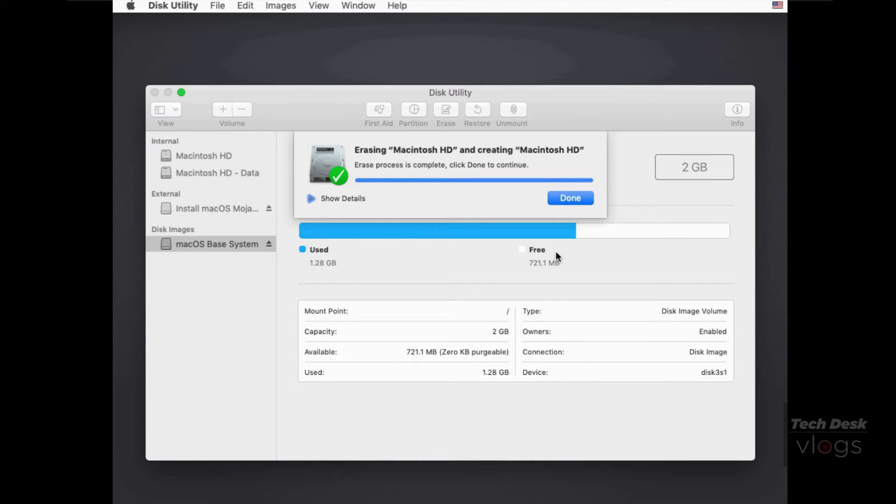
left_click(572, 199)
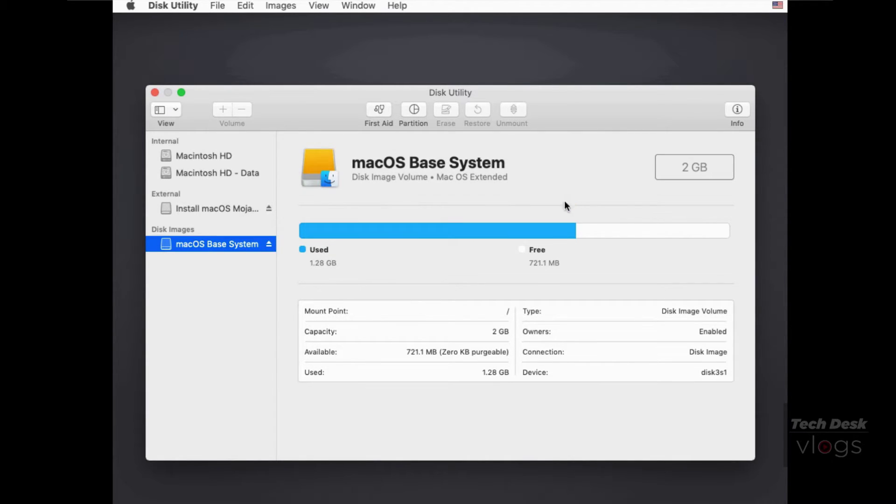
left_click(164, 150)
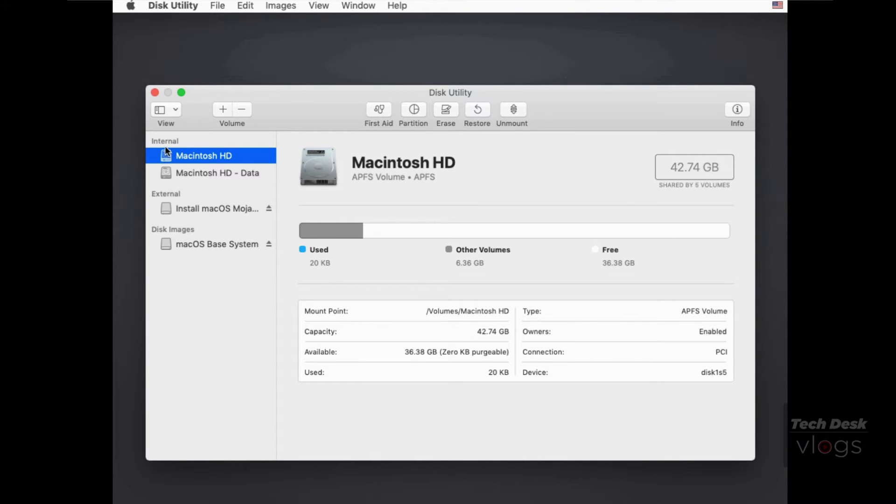
left_click(154, 92)
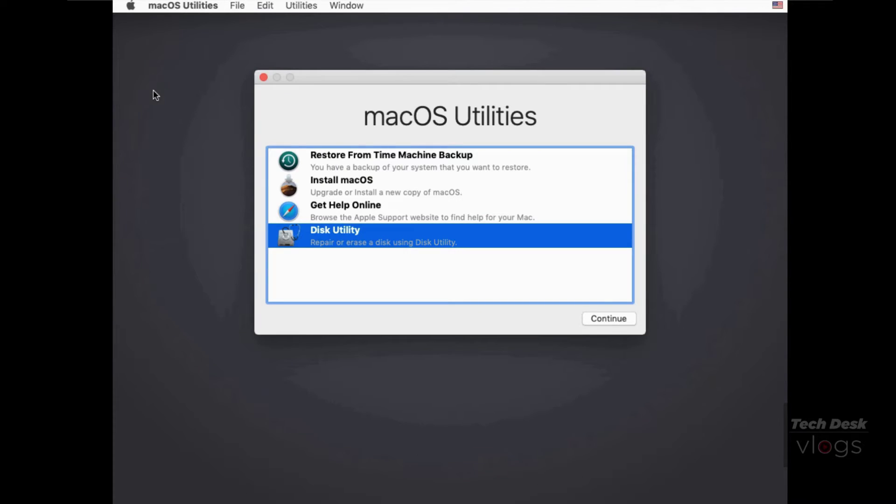
- Start the macOS Mojave installer, pass its welcome page, and accept the software license
left_click(374, 185)
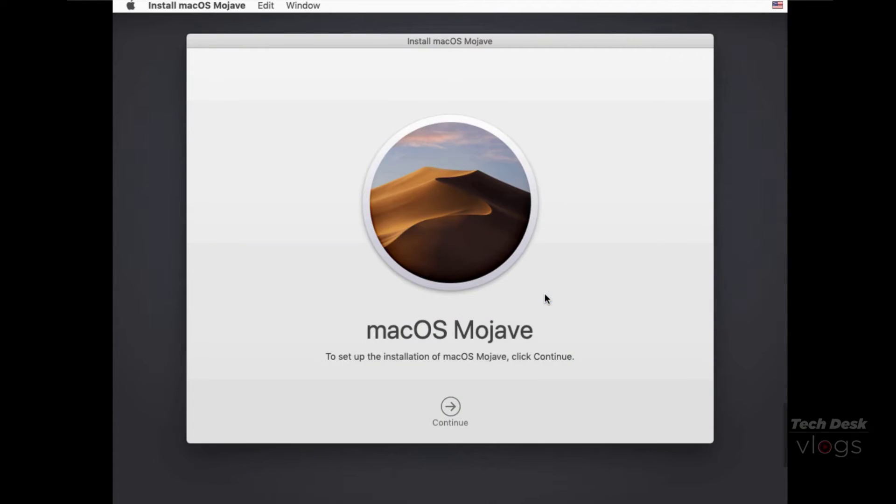
left_click(452, 407)
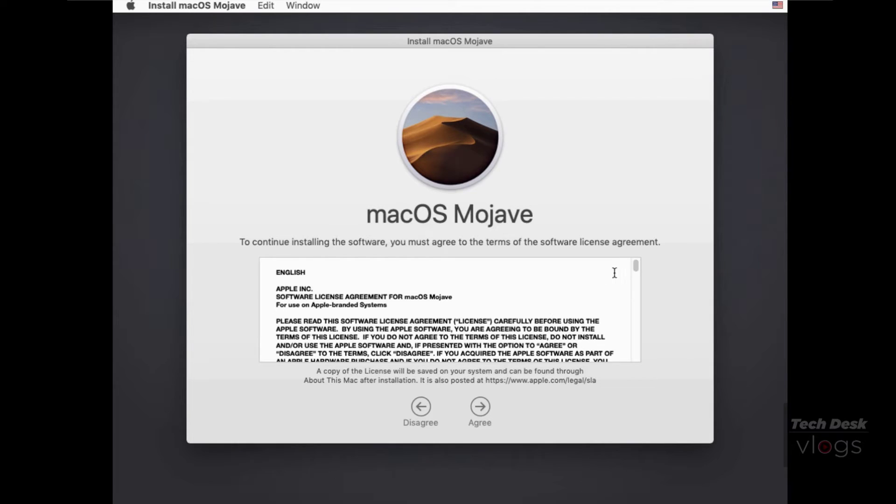
left_click(480, 408)
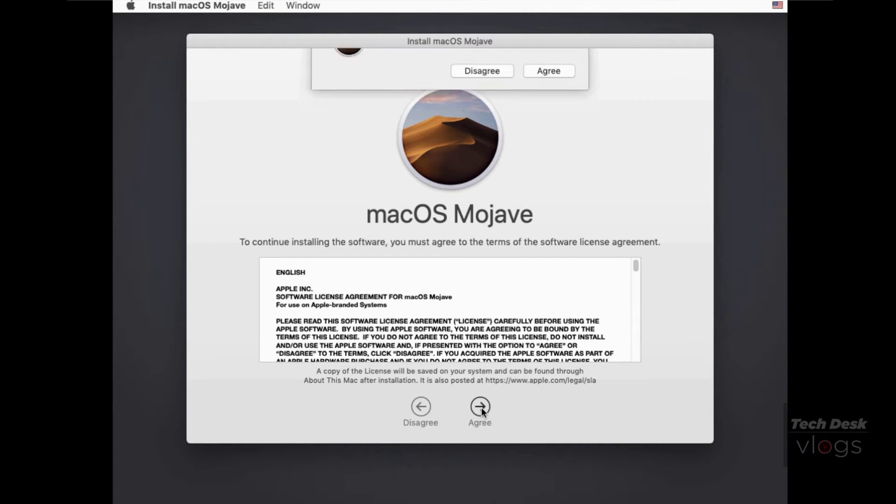
left_click(549, 114)
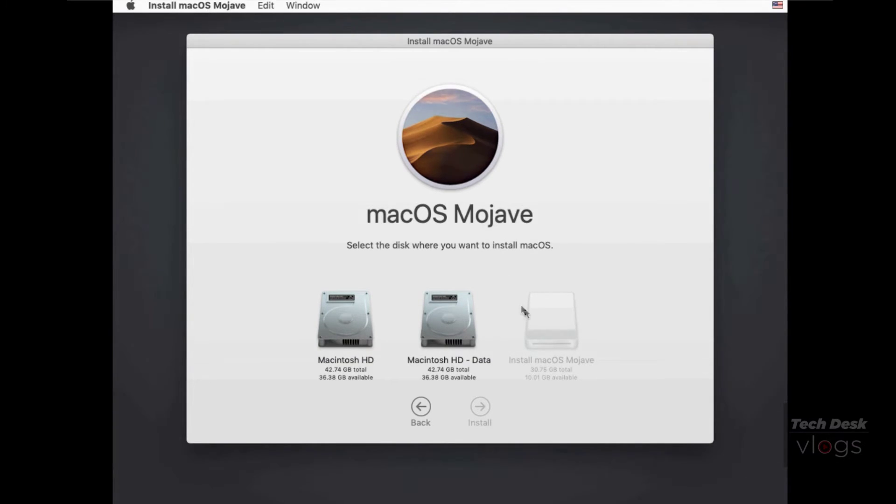
- Pick Macintosh HD as the target disk and install macOS Mojave on it
left_click(531, 318)
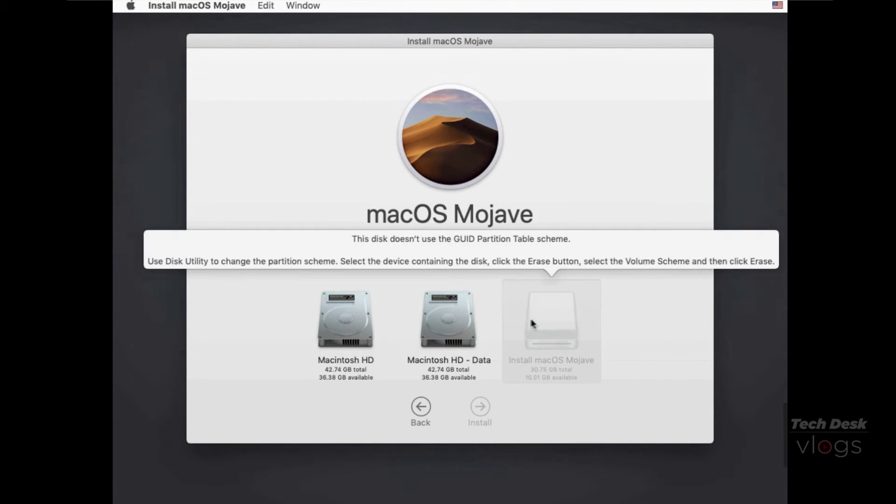
left_click(460, 323)
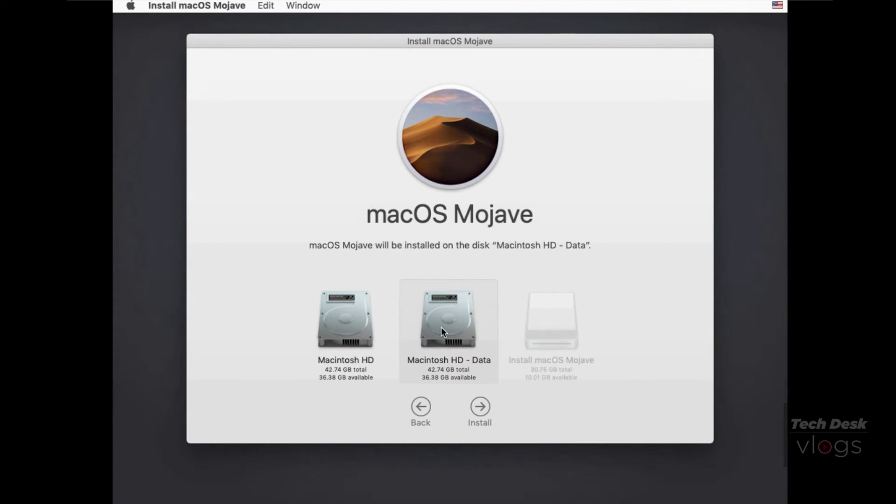
left_click(368, 338)
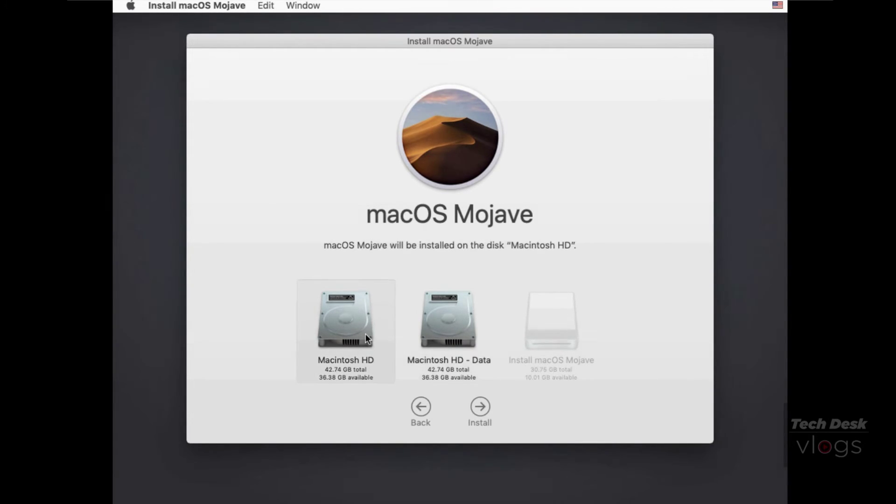
left_click(482, 407)
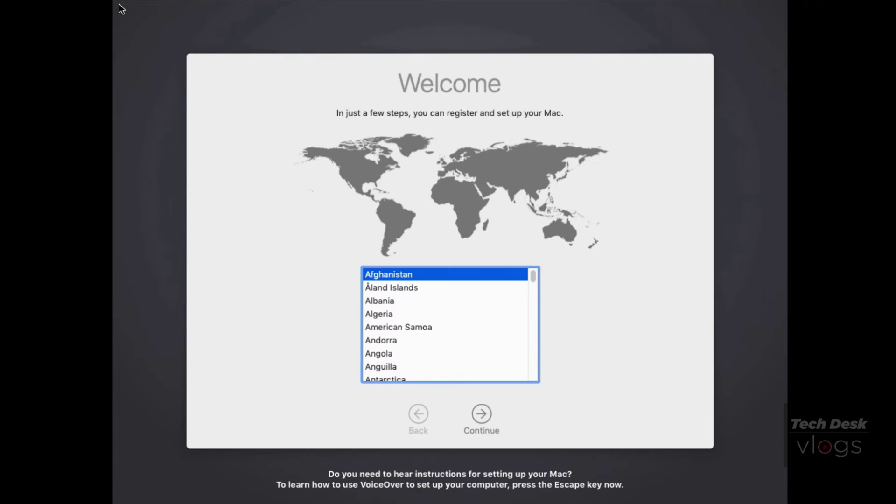
- Choose United States as the country on the setup Welcome screen
key("u")
key("Down")
scroll(533, 366, "down", 3)
left_click(448, 362)
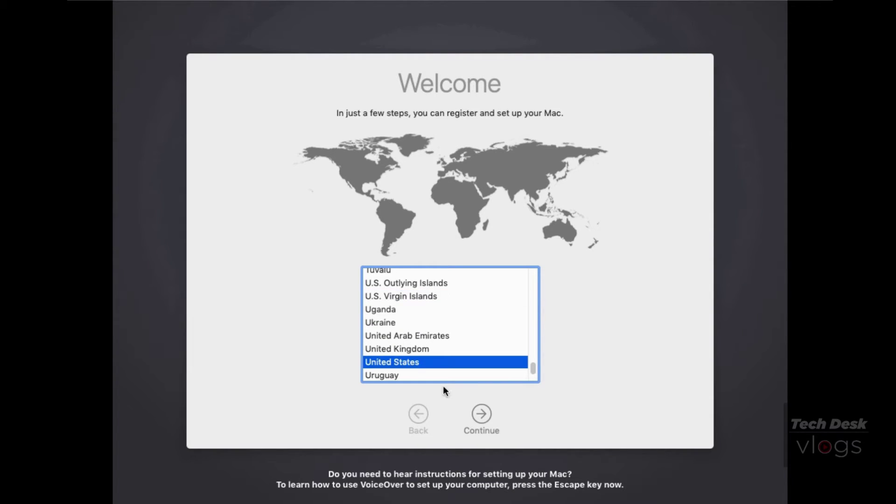
left_click(481, 421)
- Pass data and privacy, skip Apple ID sign-in, and agree to the macOS terms
left_click(481, 421)
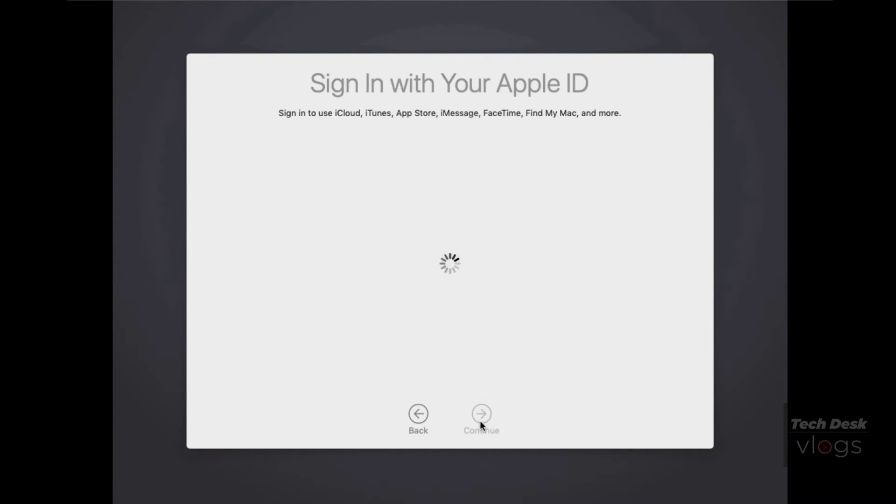
left_click(472, 135)
left_click(533, 122)
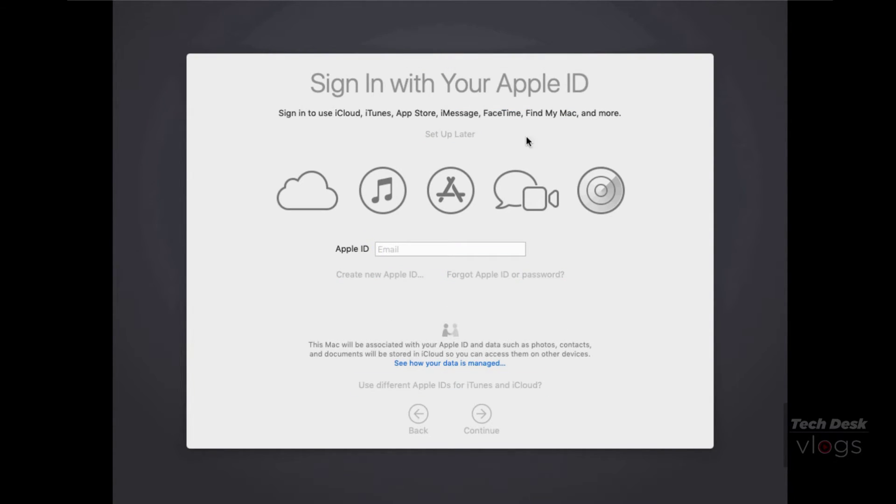
left_click(481, 416)
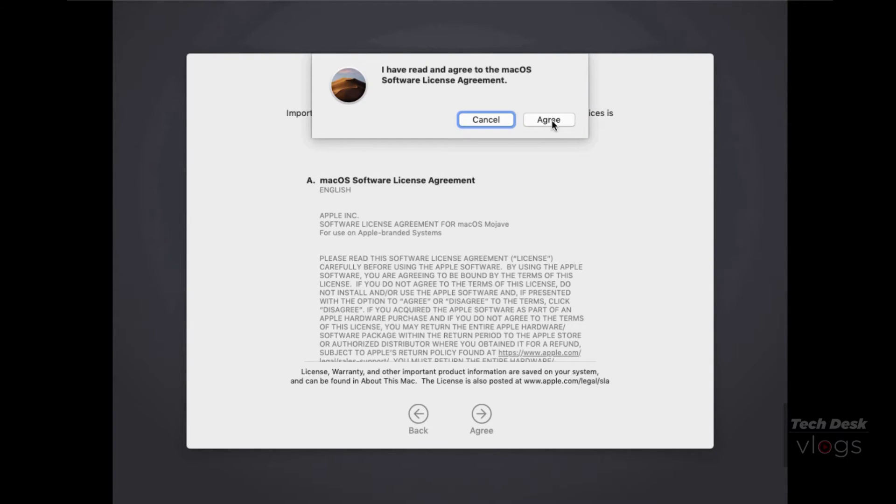
left_click(550, 122)
- Create a computer account with a full name and password, then accept express setup defaults
type("techdeskvlogs")
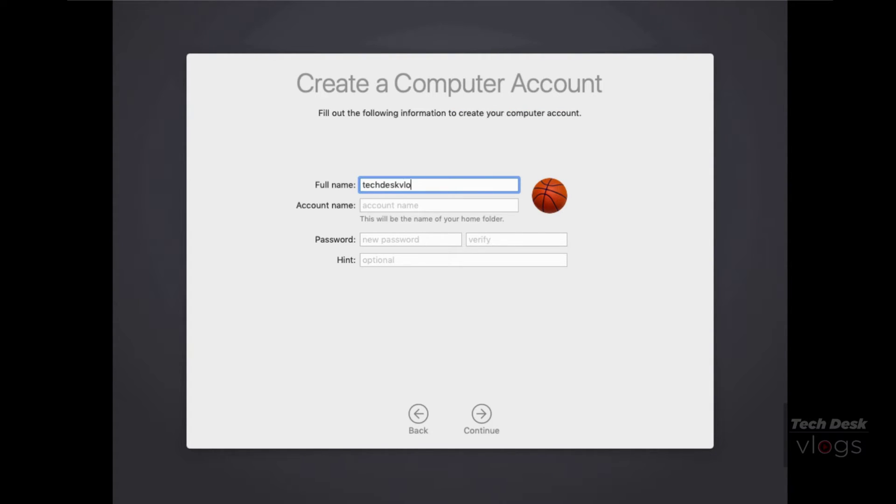
key("Tab")
key("Tab")
type("*****")
key("Tab")
type("*****")
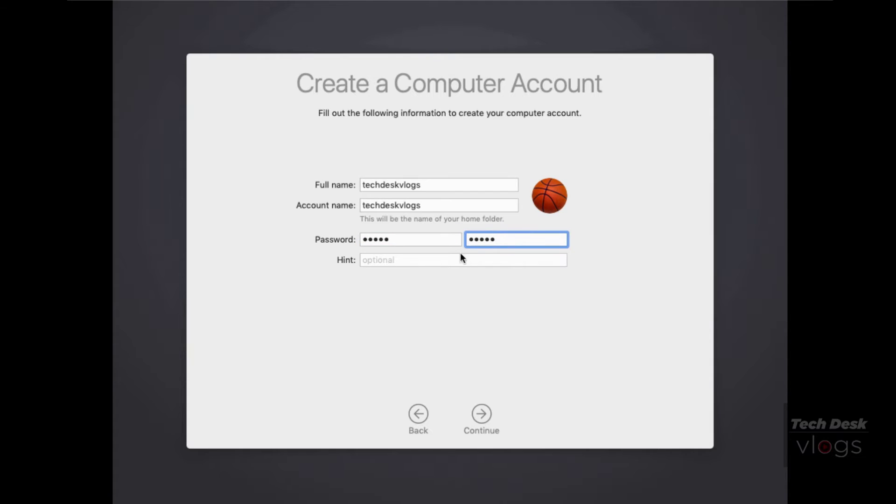
left_click(483, 414)
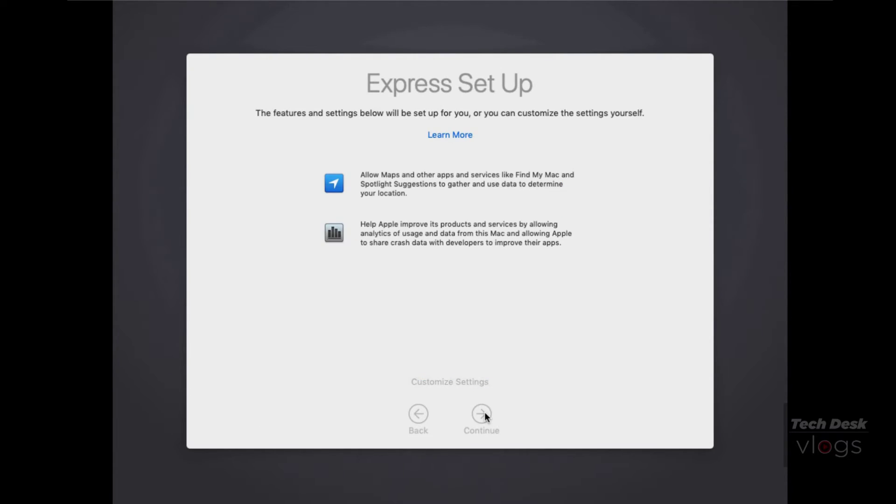
left_click(483, 414)
left_click(482, 414)
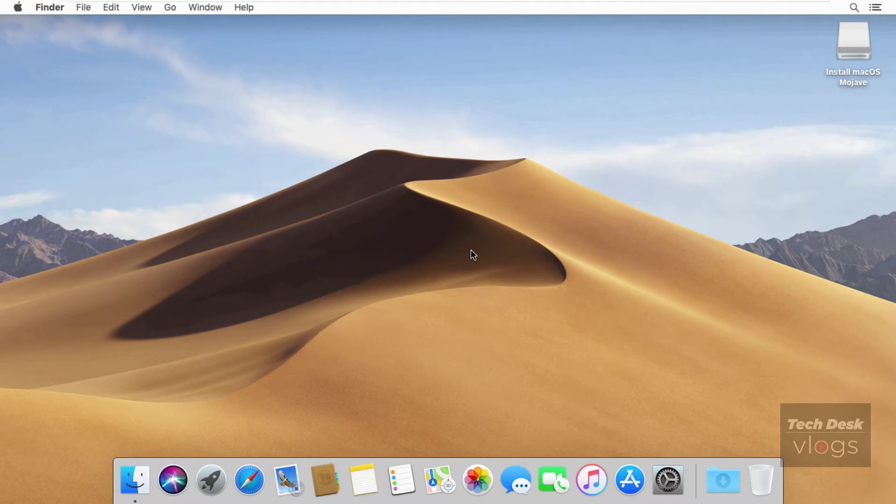
- Check in About This Mac that the version is macOS Mojave 10.14.6, then close it
left_click(18, 12)
left_click(21, 22)
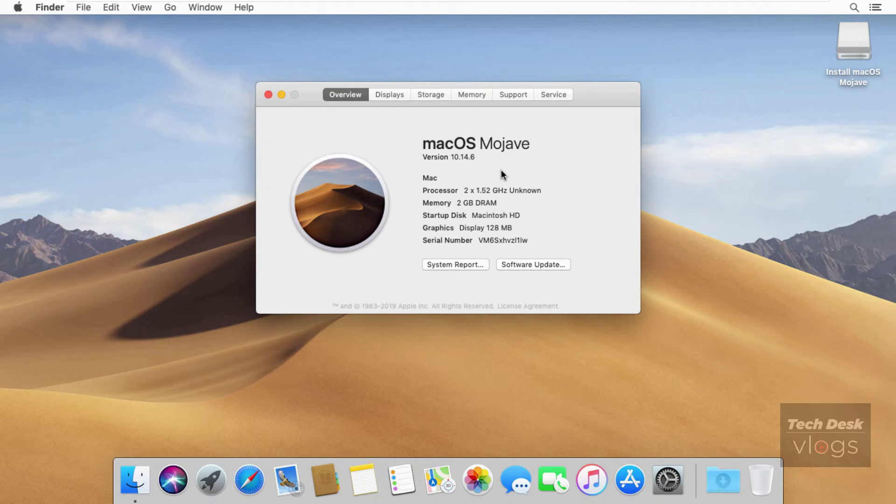
left_click(268, 95)
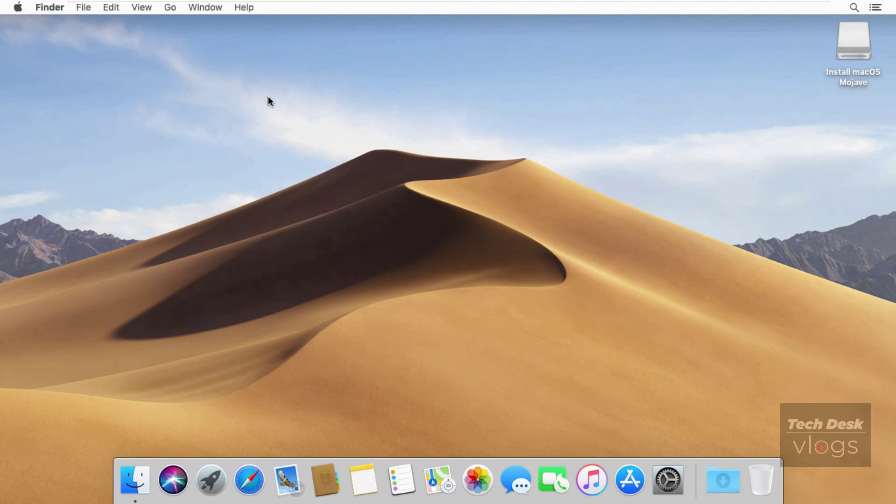
- Eject the Install macOS Mojave disk and open a Finder window with a wider sidebar
left_click(848, 48)
right_click(847, 48)
left_click(806, 77)
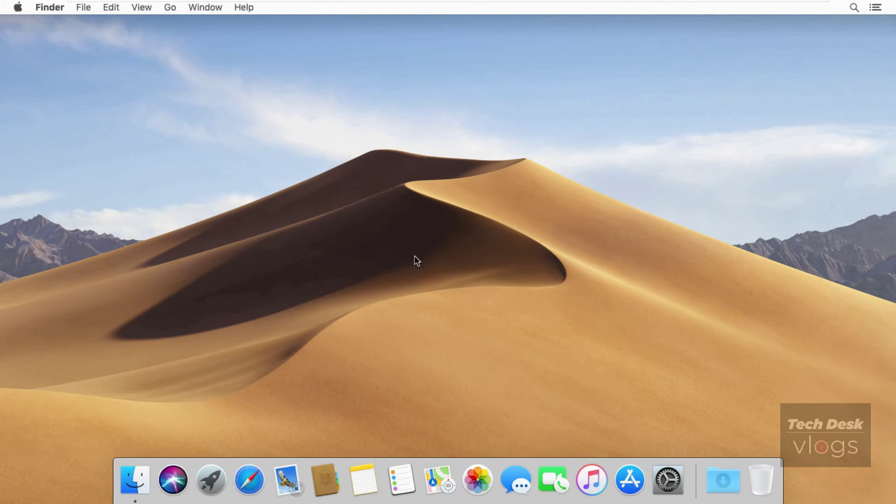
left_click(138, 482)
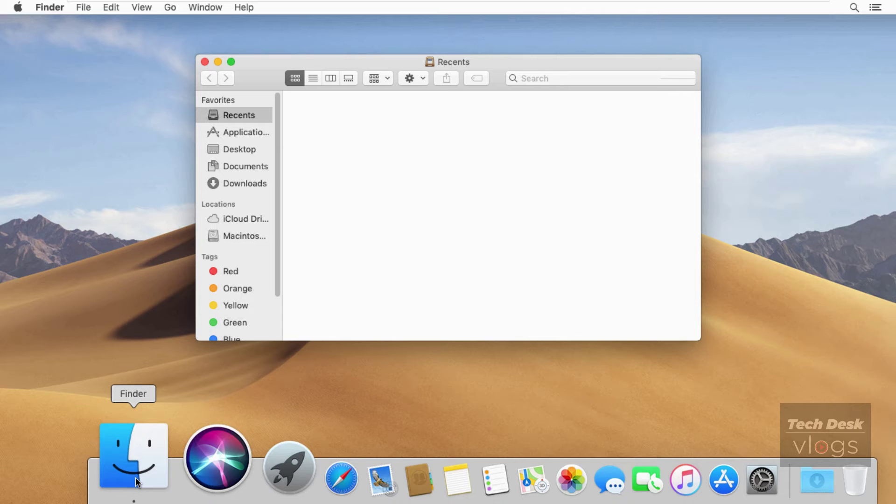
left_click_drag(282, 224, 348, 220)
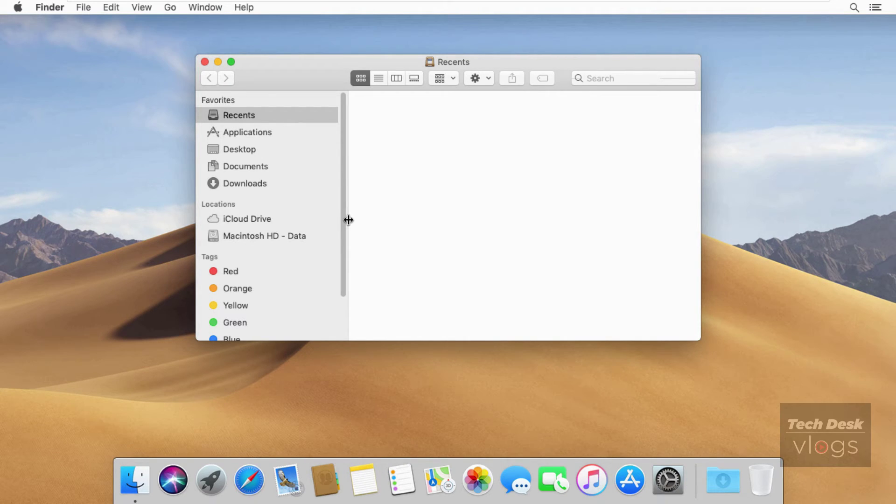
- Turn on Hard disks in the Finder Preferences Sidebar settings
left_click(46, 9)
left_click(45, 42)
left_click(114, 51)
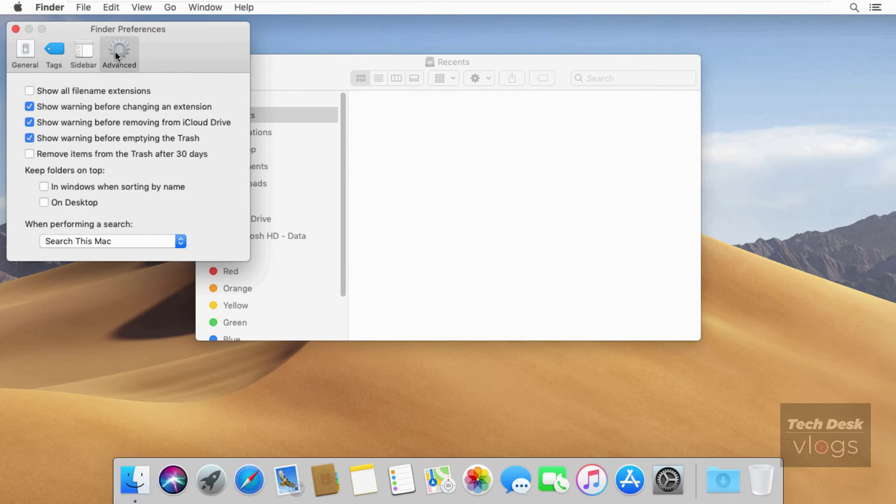
left_click(91, 56)
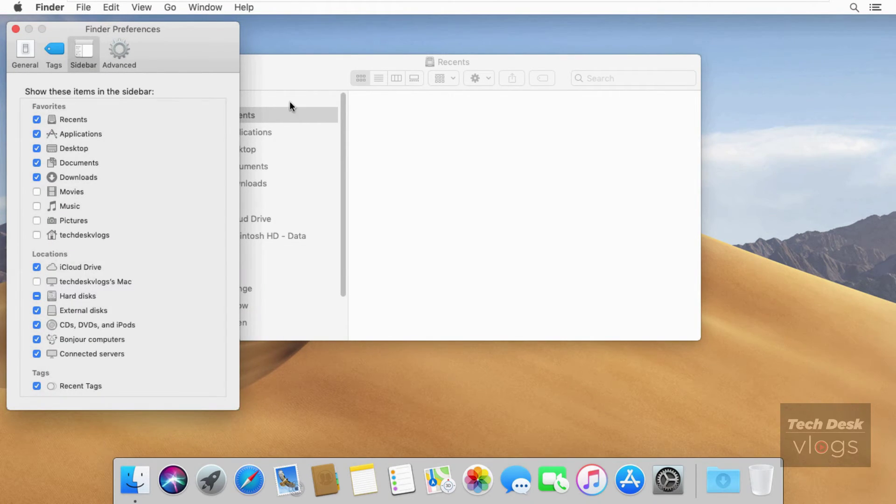
left_click_drag(290, 77, 398, 69)
left_click(33, 296)
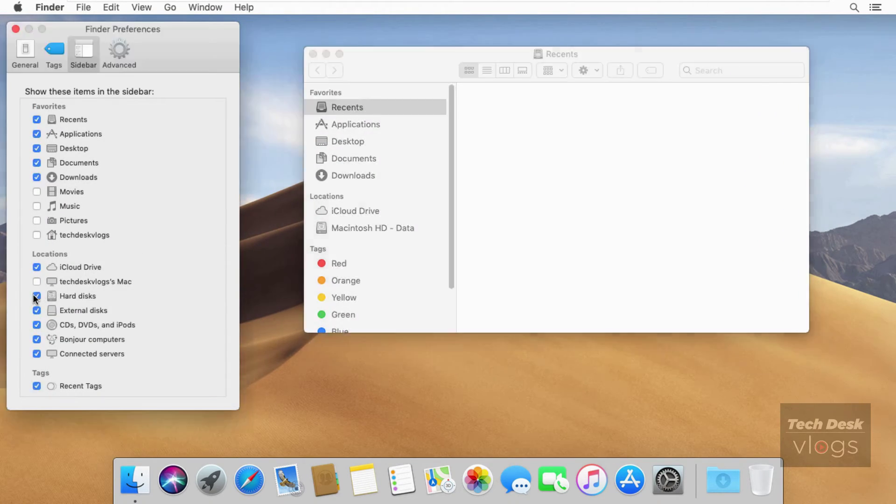
- Go through Macintosh HD > Applications > Utilities and open Disk Utility from its context menu
left_click(15, 29)
left_click(373, 227)
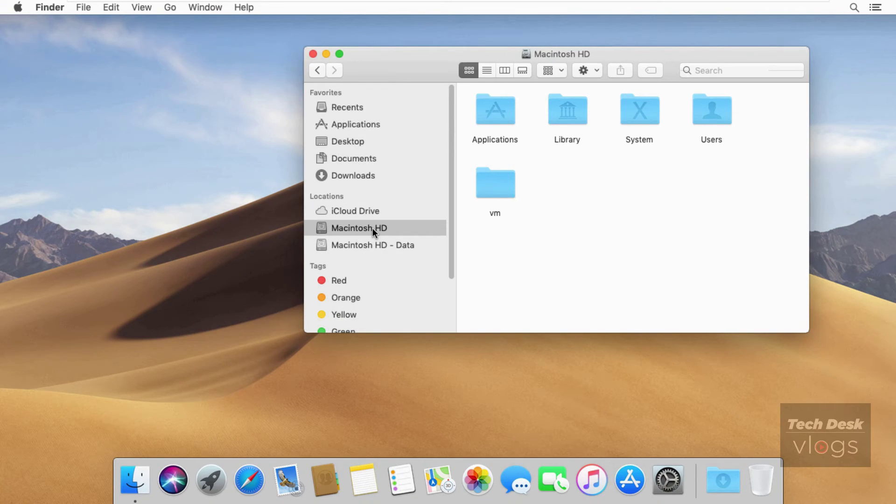
left_click(349, 124)
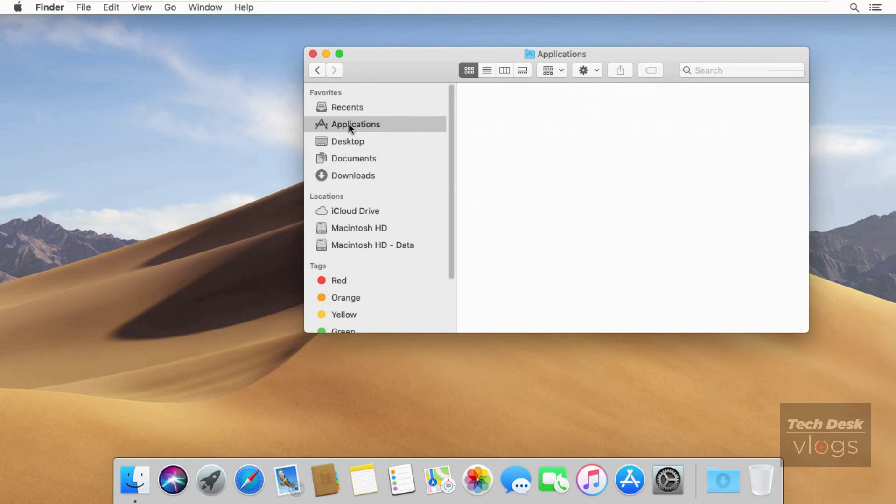
left_click_drag(806, 164, 797, 320)
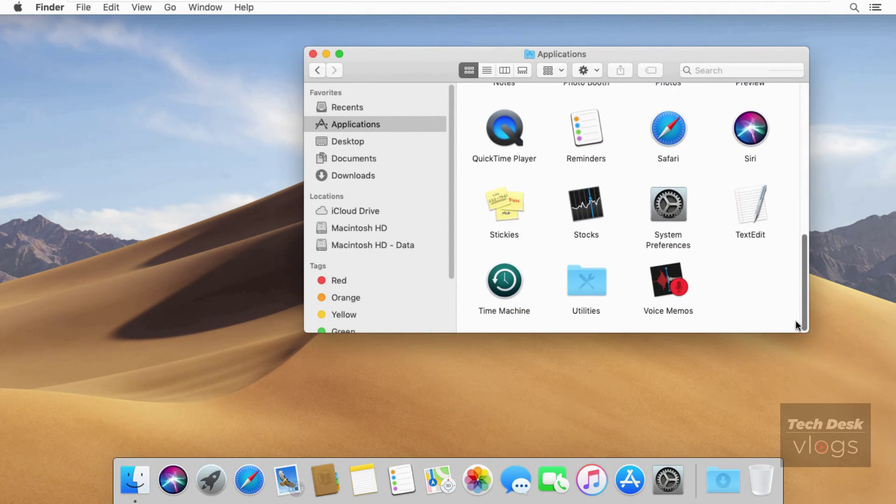
double_click(600, 290)
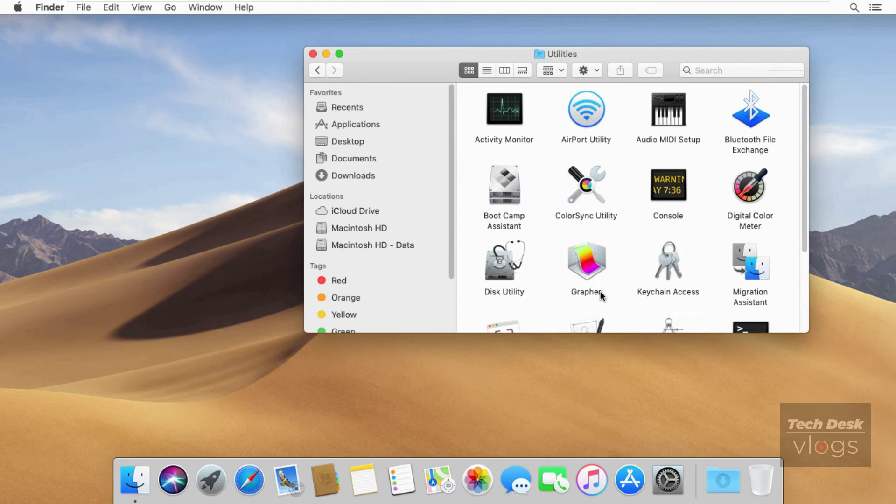
left_click_drag(805, 194, 800, 295)
left_click(506, 135)
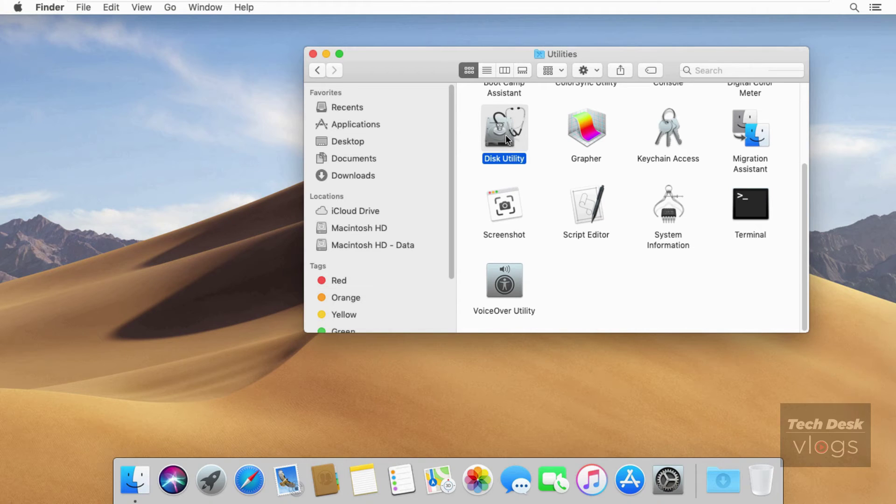
right_click(506, 135)
left_click(513, 141)
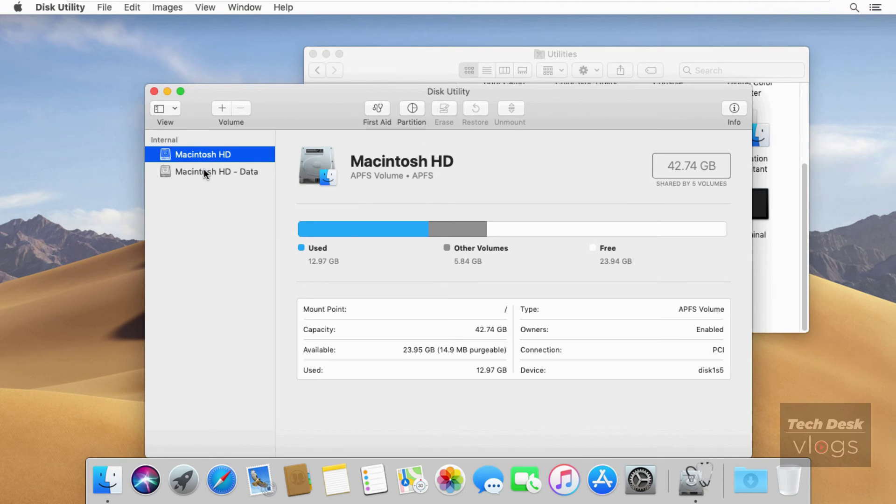
- Reveal Macintosh HD - Data in Finder and open Users > old user's home > Desktop
right_click(203, 170)
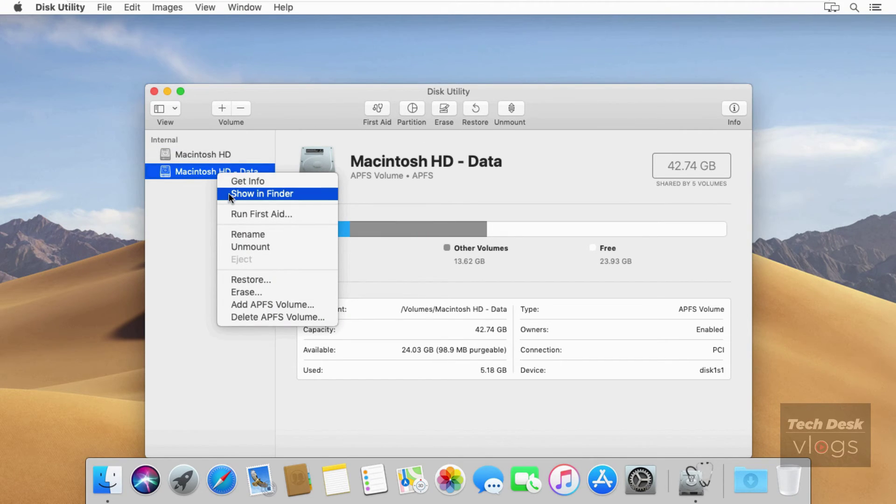
left_click(228, 194)
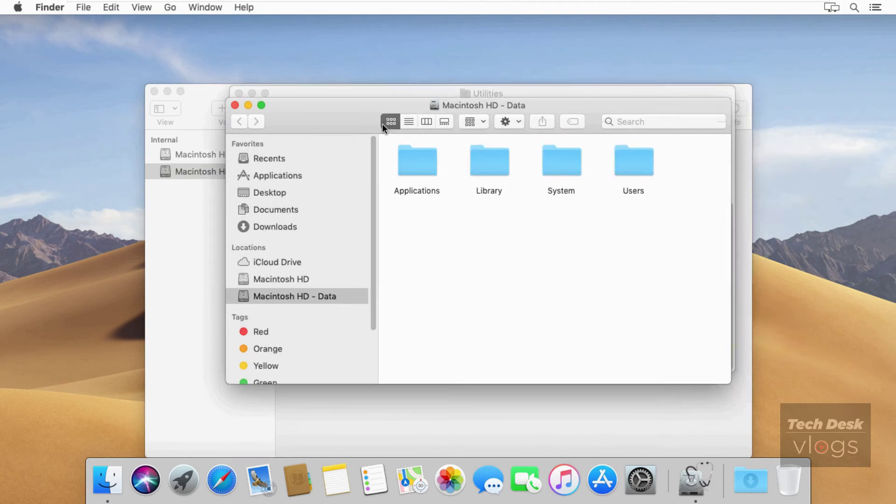
left_click_drag(382, 125, 336, 147)
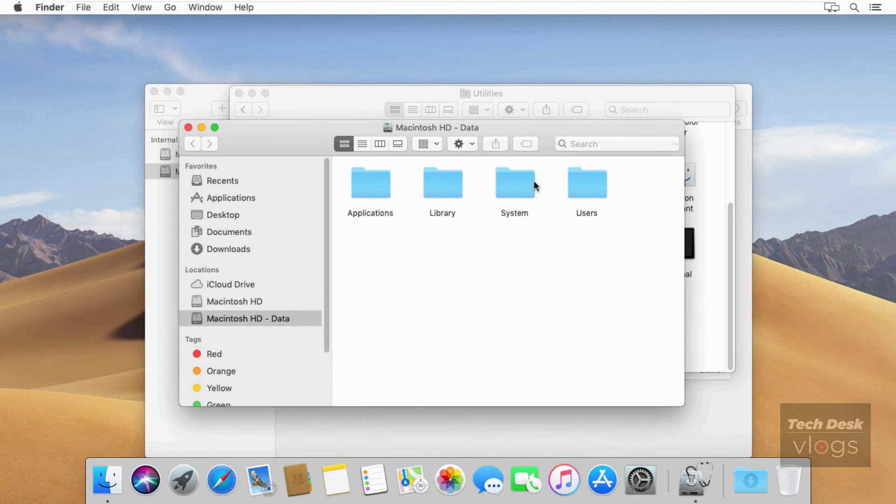
double_click(577, 185)
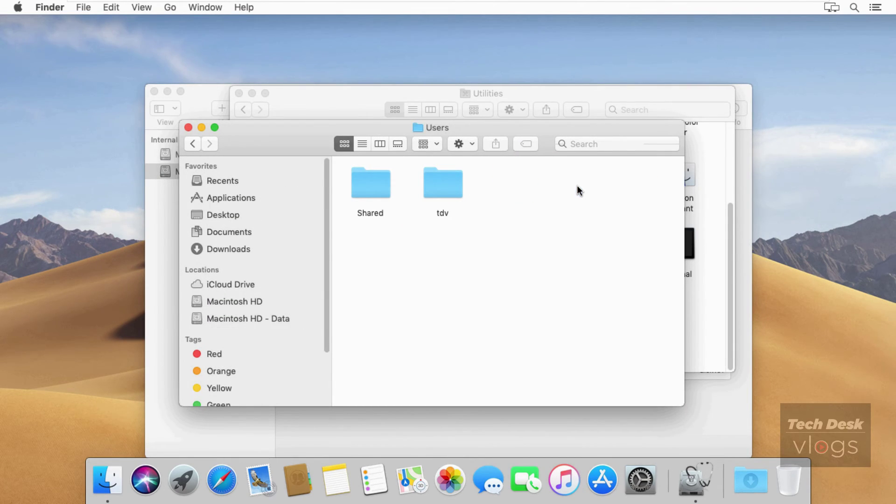
double_click(435, 188)
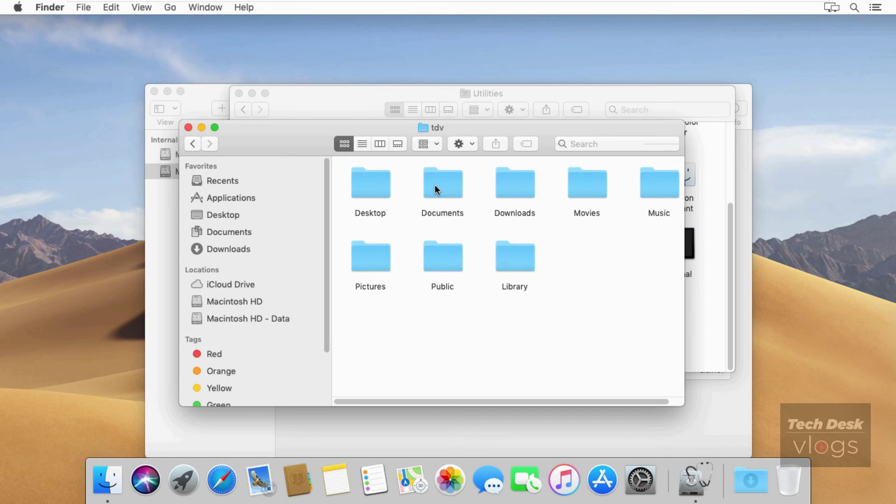
double_click(379, 187)
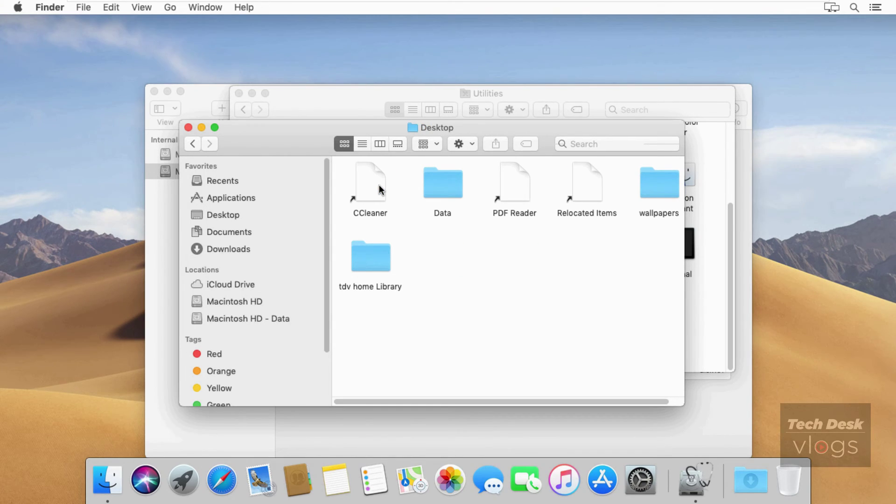
- Copy the five old Desktop items, including Library, Data and wallpapers, onto the desktop
left_click_drag(371, 255, 836, 59)
left_click_drag(443, 185, 836, 124)
left_click_drag(659, 184, 842, 192)
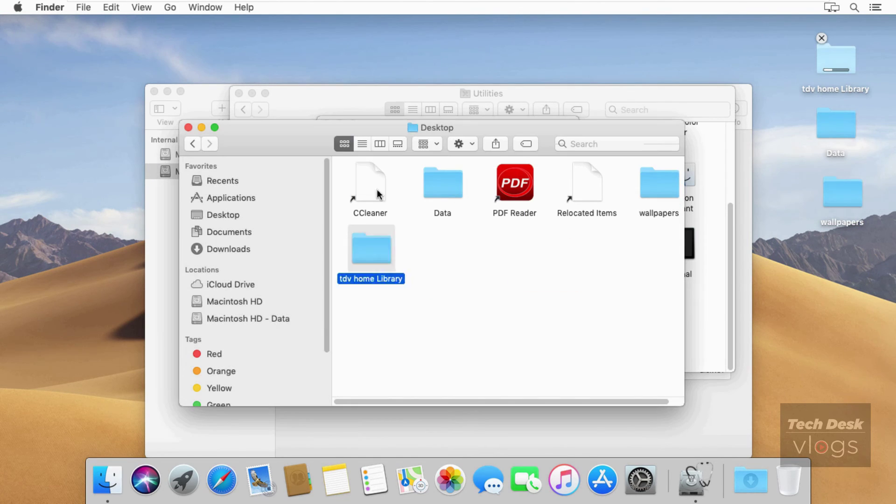
left_click_drag(370, 184, 833, 268)
left_click_drag(587, 184, 822, 356)
- Look through the Applications folder, return to the home folder, and close that window
left_click(192, 144)
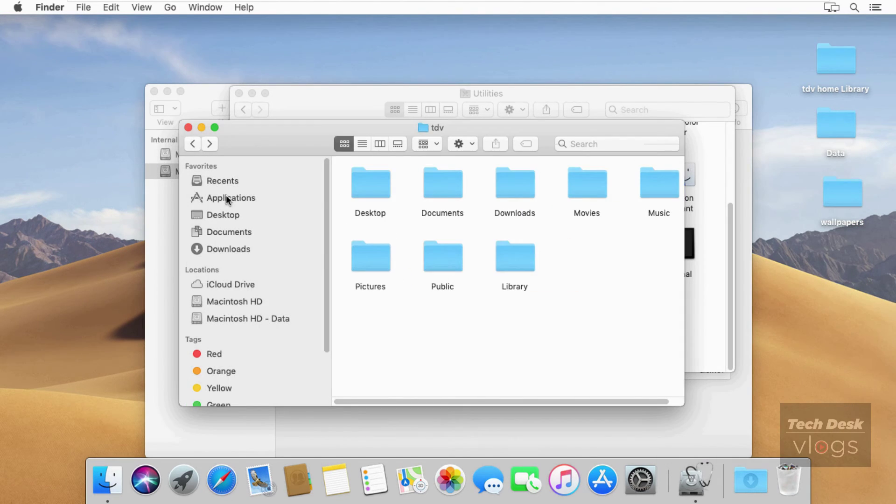
left_click(226, 198)
scroll(682, 226, "up", 5)
scroll(682, 226, "down", 5)
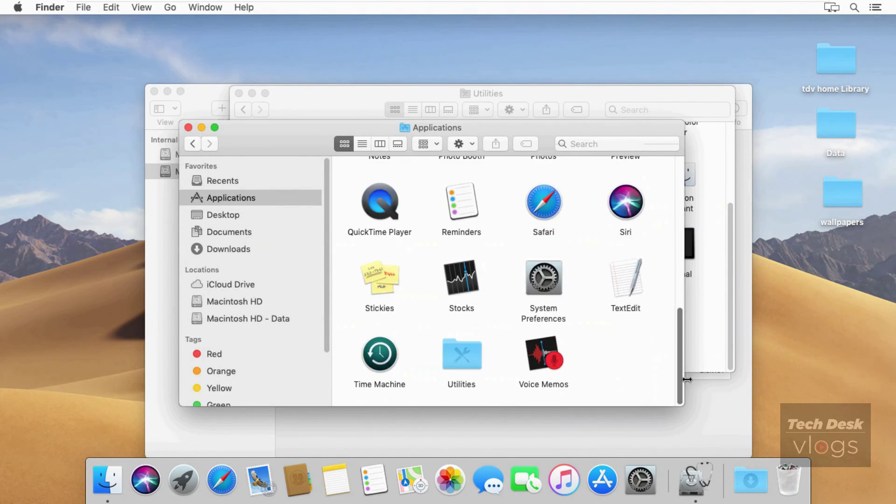
left_click(193, 145)
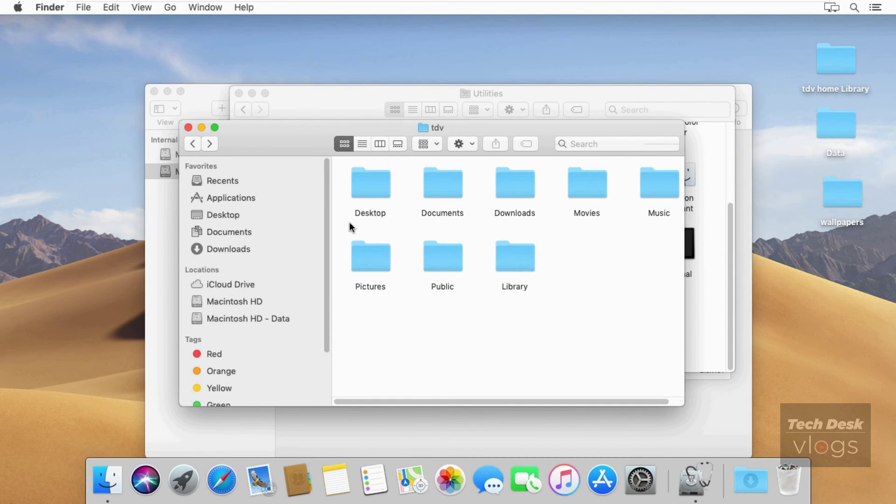
left_click(188, 127)
- Browse the old user's home Library Mail and Safari folders, then return to Macintosh HD - Data
left_click(329, 286)
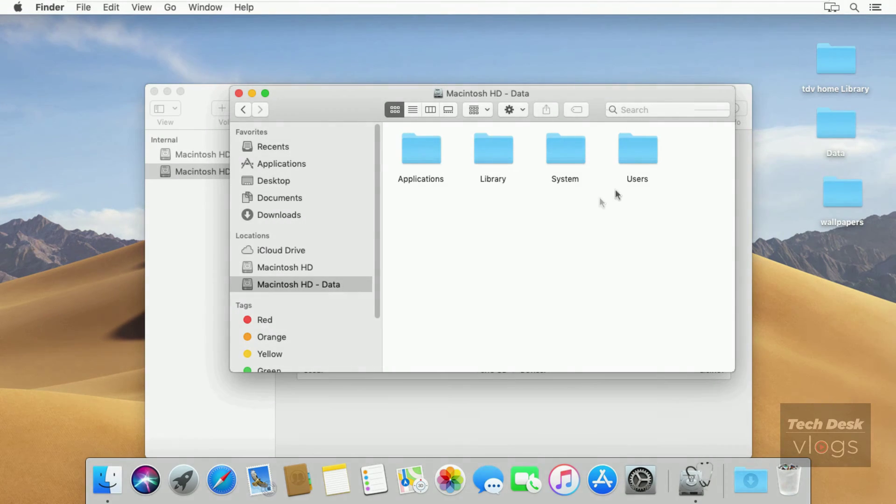
left_click(632, 162)
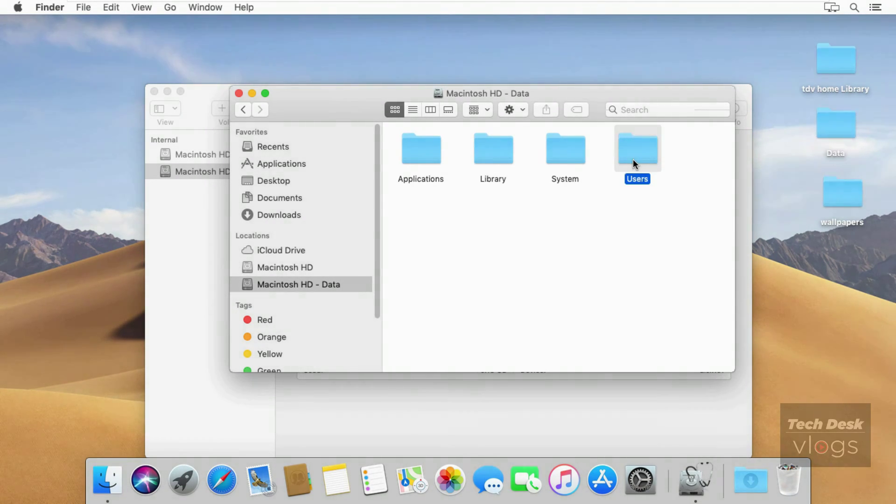
double_click(633, 163)
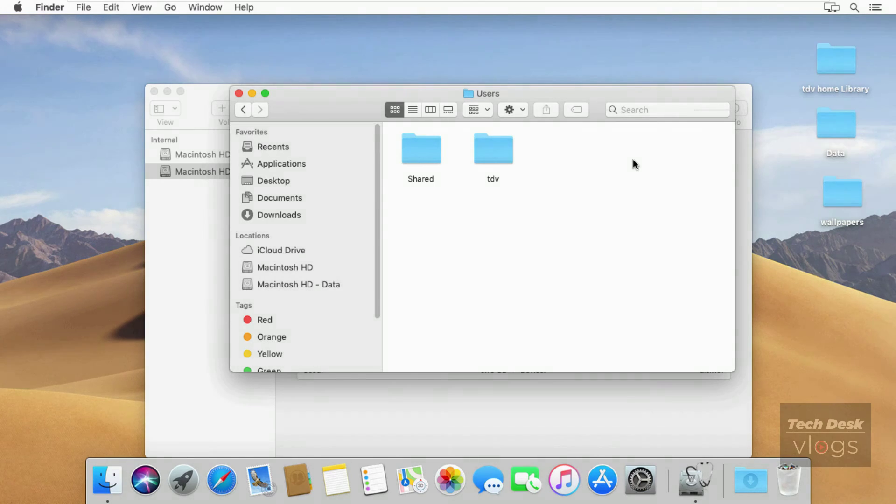
double_click(506, 152)
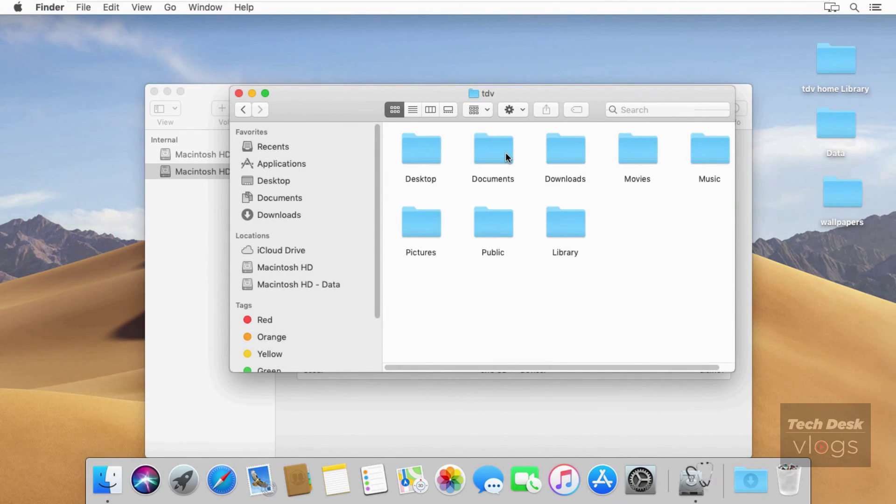
double_click(559, 231)
left_click(562, 214)
scroll(621, 224, "down", 5)
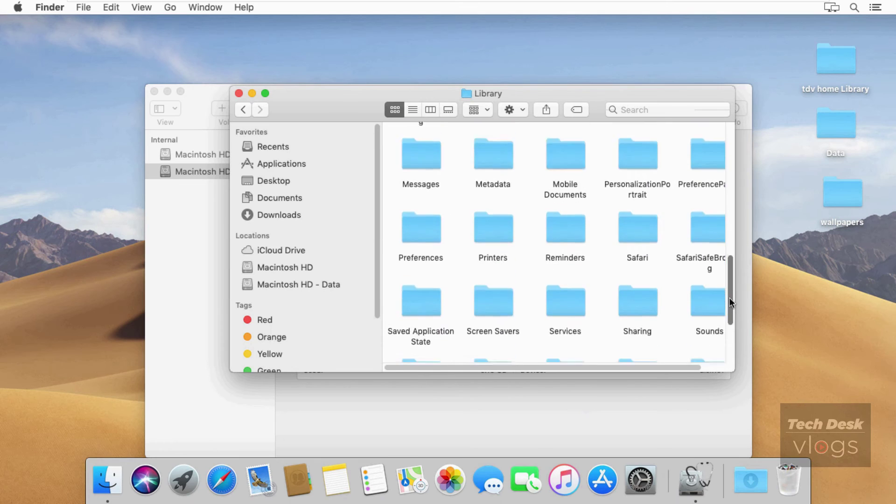
left_click(629, 163)
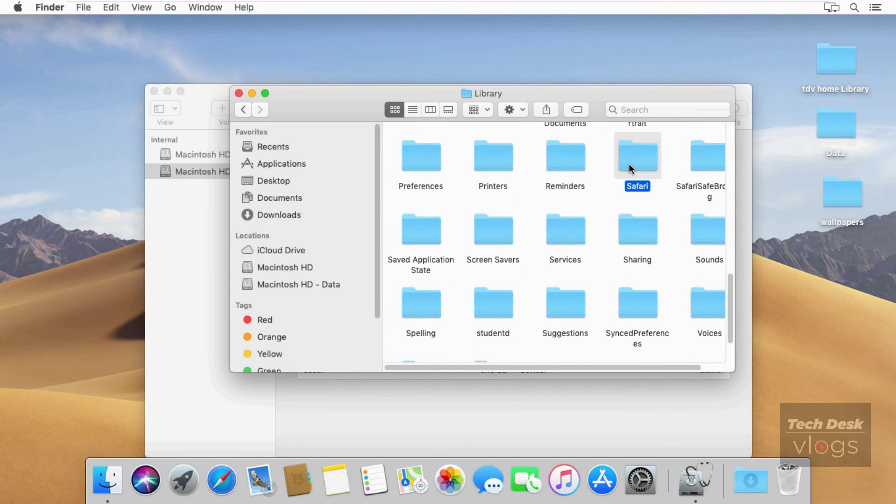
left_click(244, 110)
left_click(243, 110)
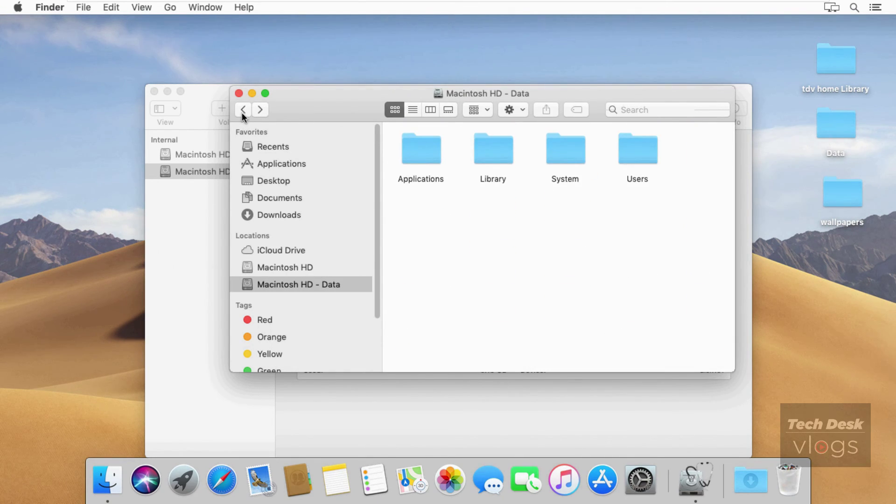
- Copy PDF Reader from the old Applications folder onto the desktop
double_click(418, 150)
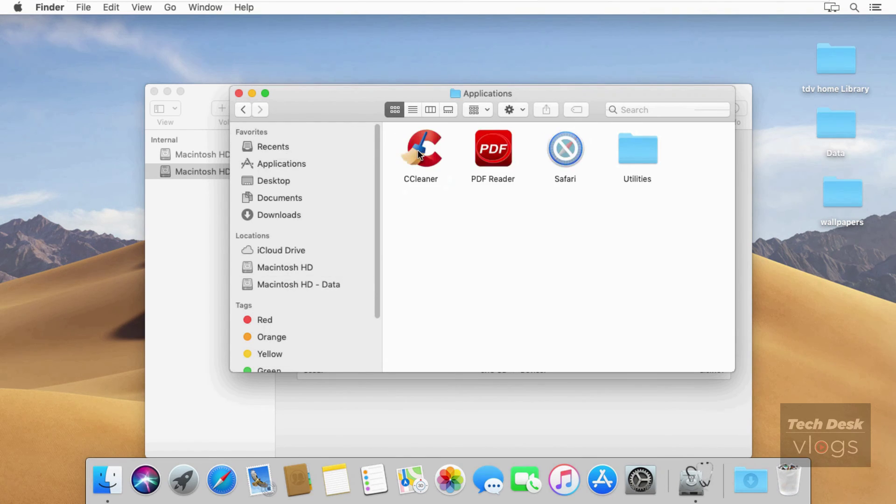
left_click(488, 164)
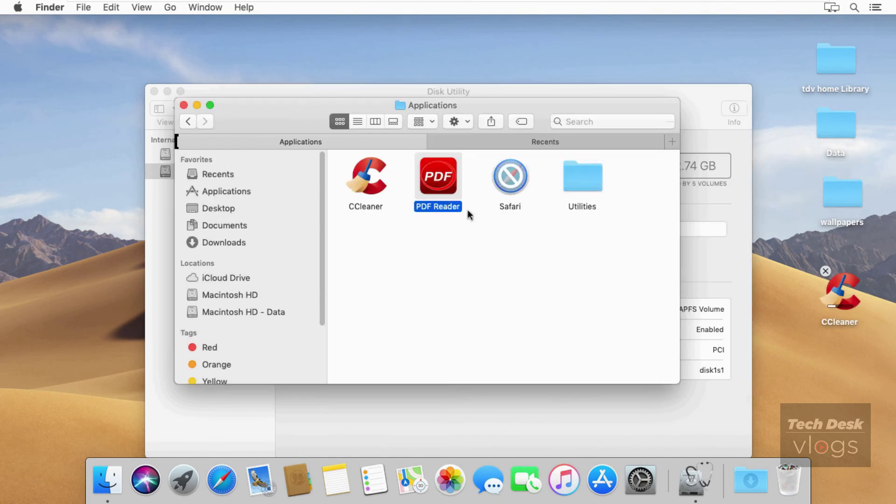
left_click_drag(468, 209, 839, 369)
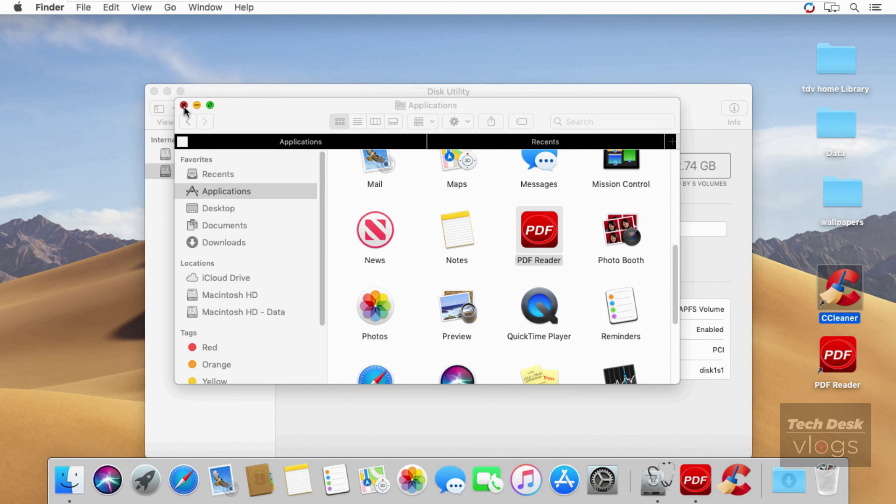
- Close the Finder and Disk Utility windows and deselect the CCleaner desktop icon
left_click(184, 106)
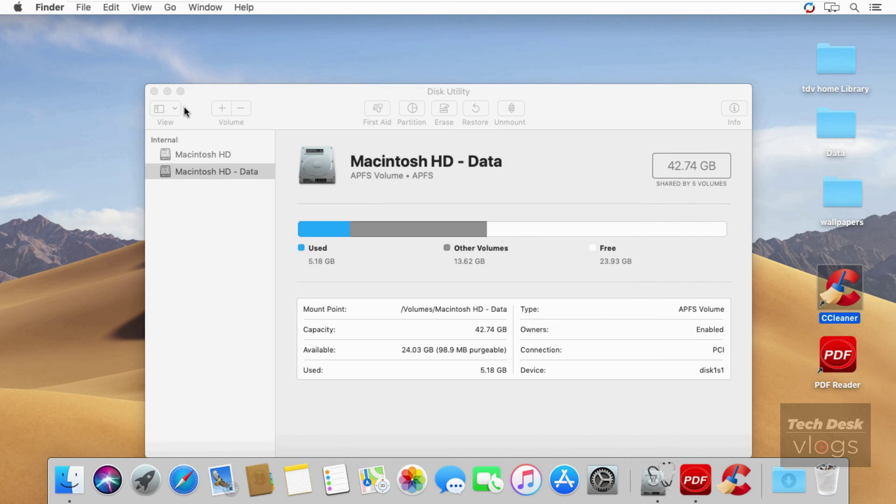
left_click(154, 92)
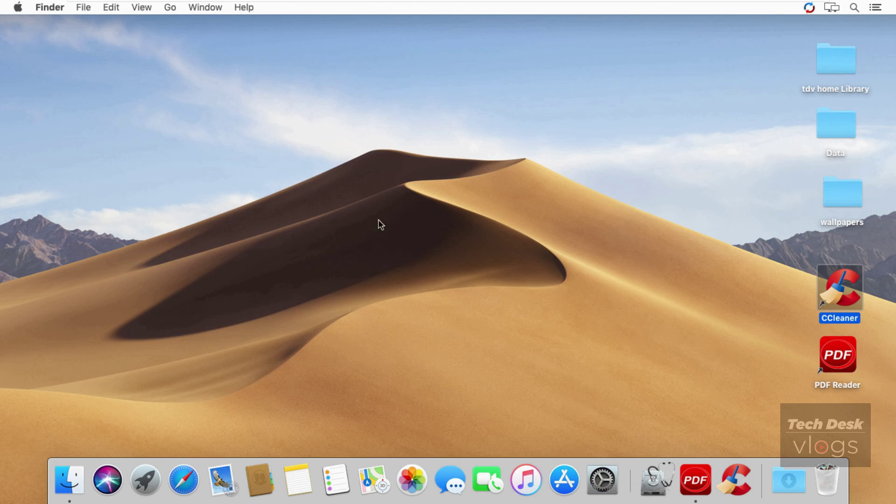
left_click(456, 272)
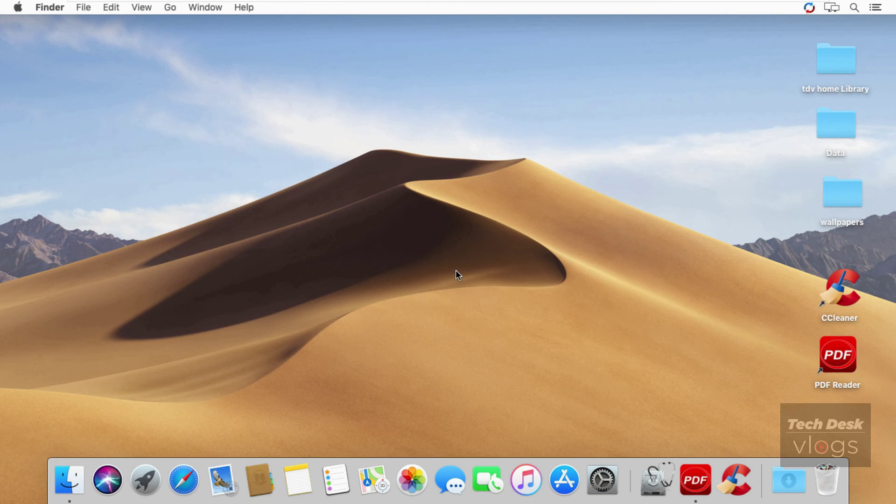